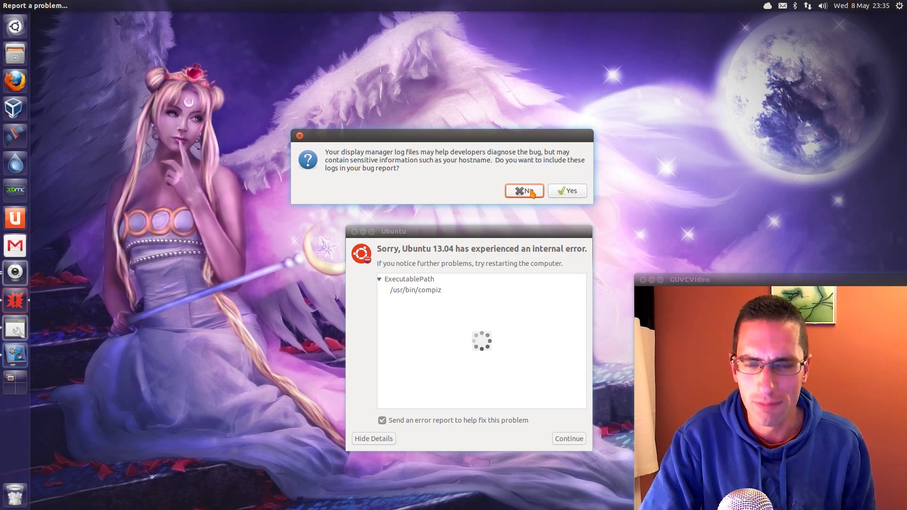
Answer No to attaching the log files and the NVIDIA bug report, then close the compiz error dialog.
left_click(530, 192)
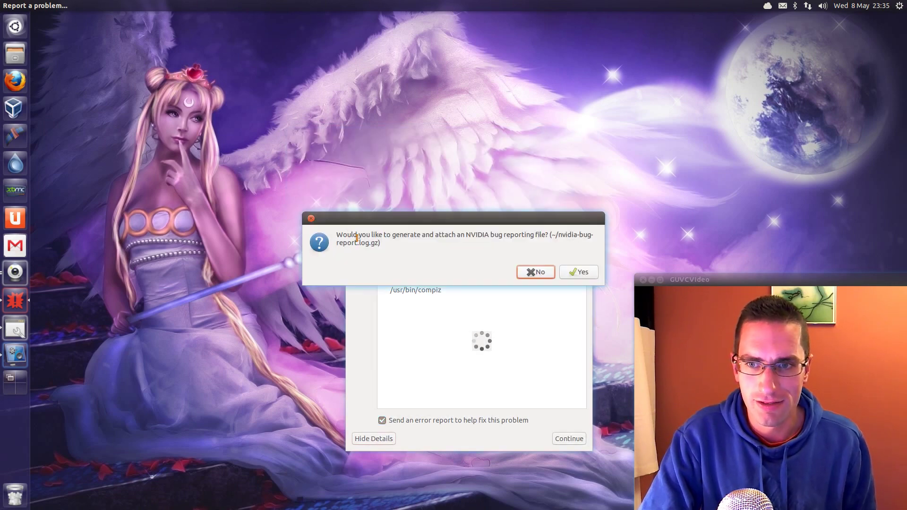
left_click(529, 280)
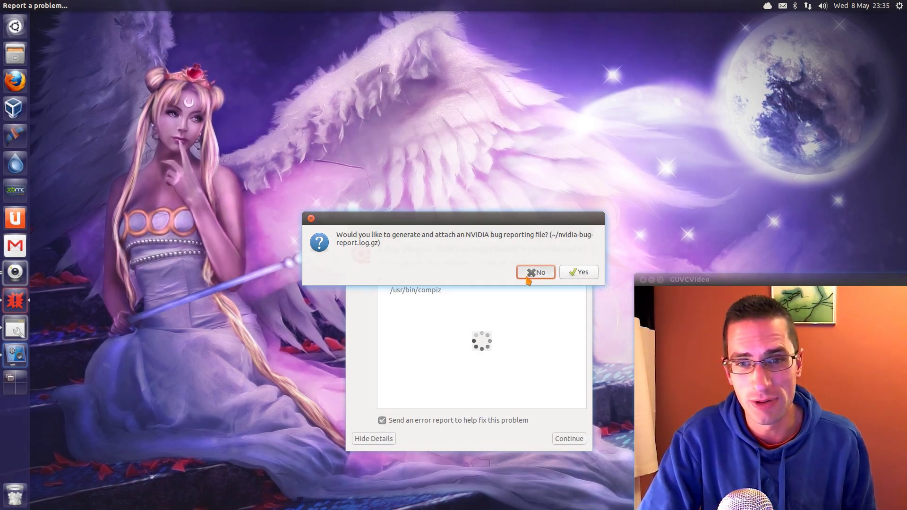
left_click(355, 231)
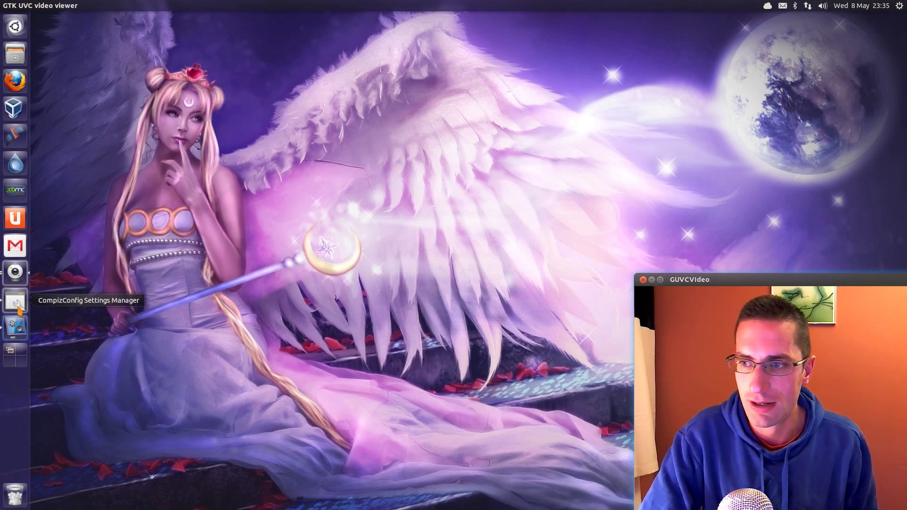
Launch CompizConfig Settings Manager from the launcher and position its window on the desktop.
left_click(16, 302)
left_click_drag(367, 98, 451, 128)
scroll(490, 288, "up", 5)
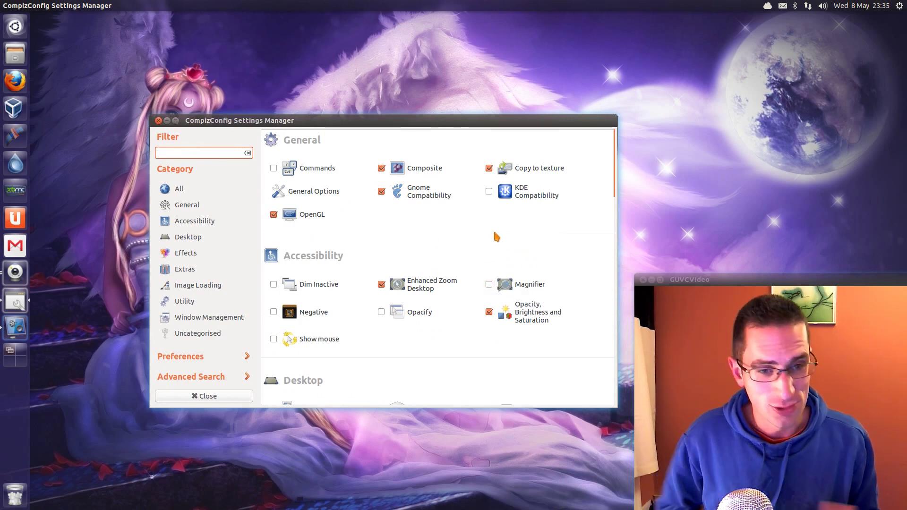
mouse_move(477, 121)
left_mouse_down()
mouse_move(411, 118)
mouse_move(469, 119)
mouse_move(462, 112)
mouse_move(479, 129)
left_mouse_up()
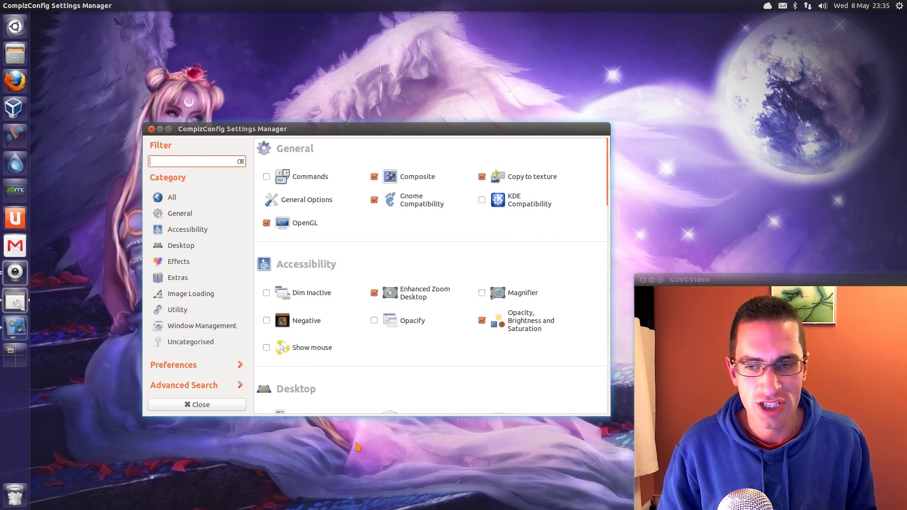
right_click(425, 37)
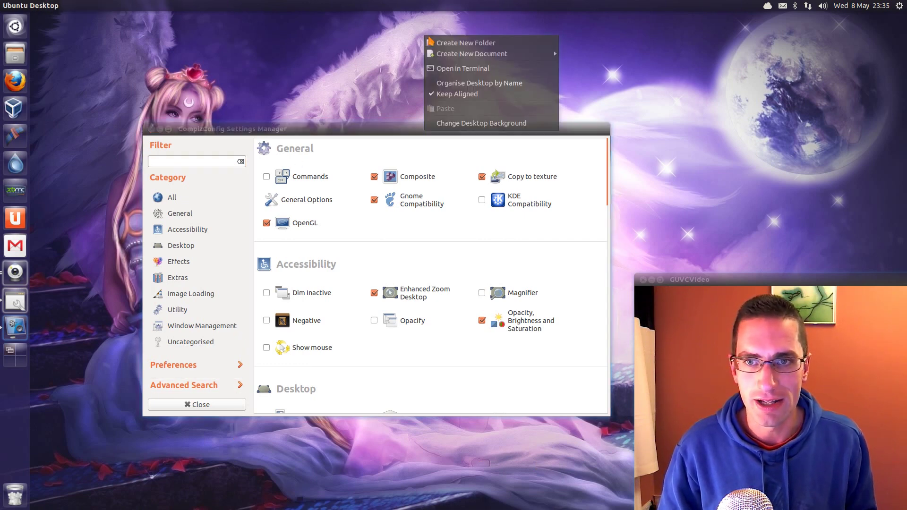
key("Escape")
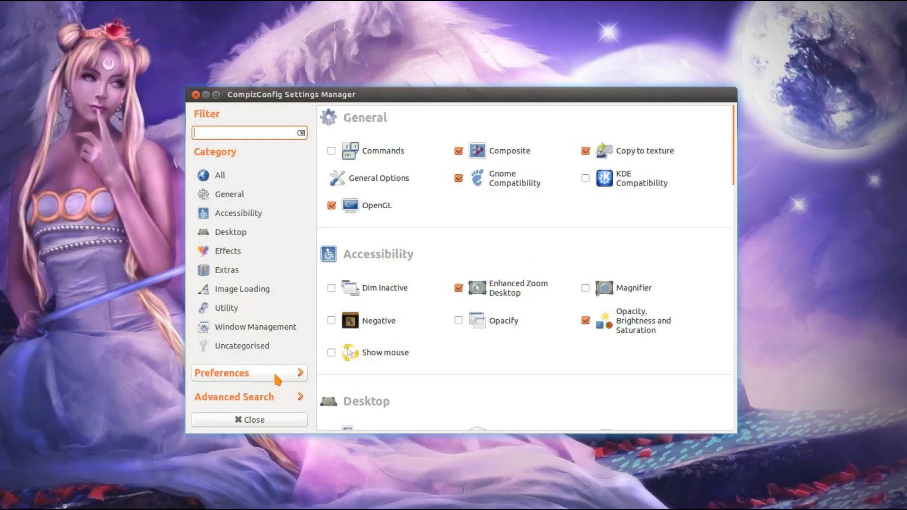
left_click(278, 378)
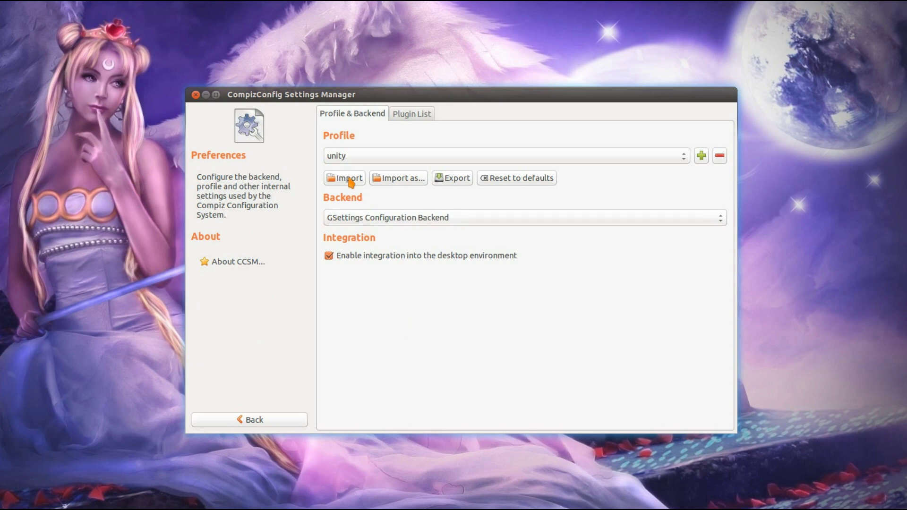
left_click(287, 423)
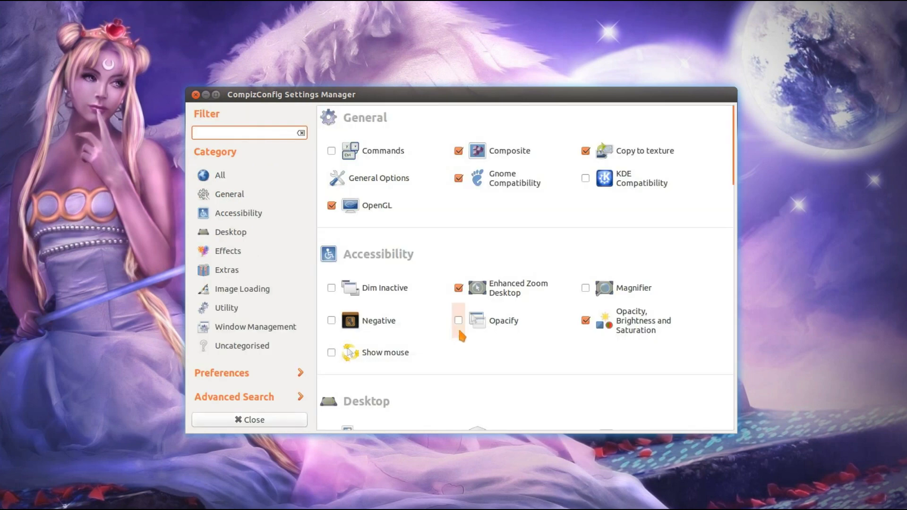
left_click(501, 148)
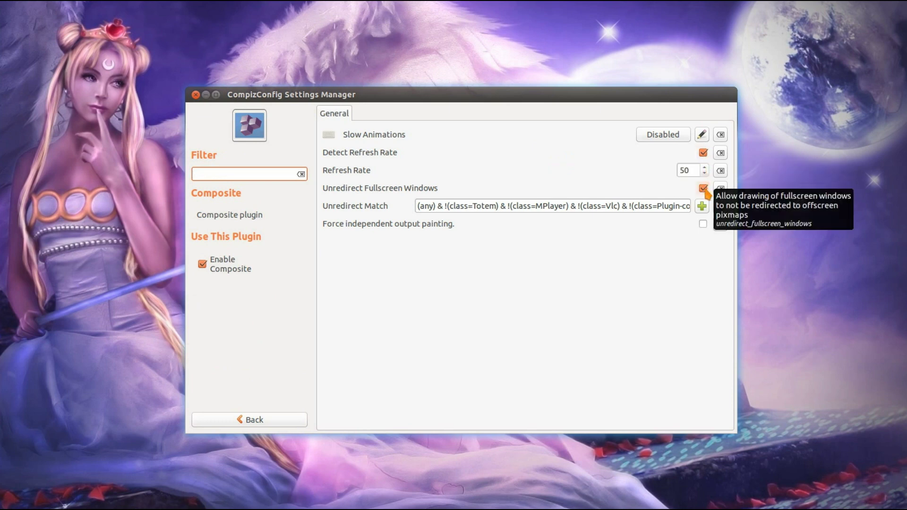
left_click(301, 422)
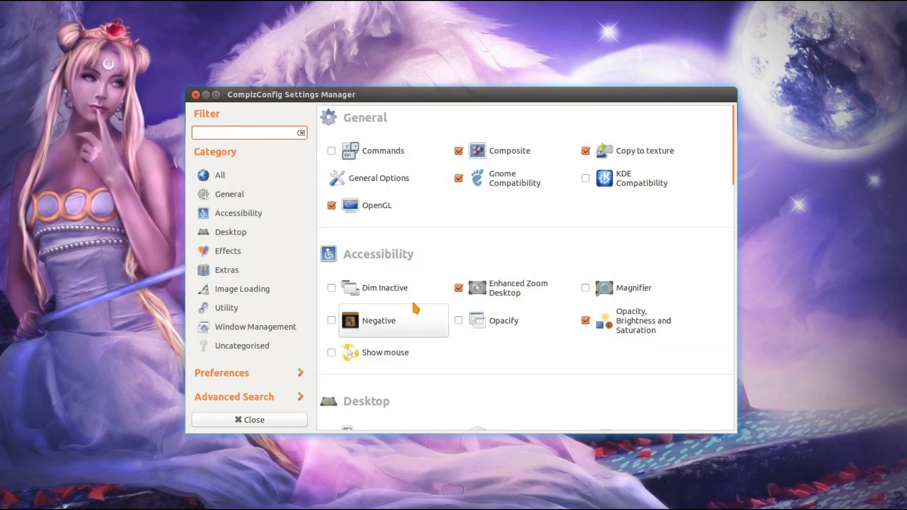
left_click(394, 217)
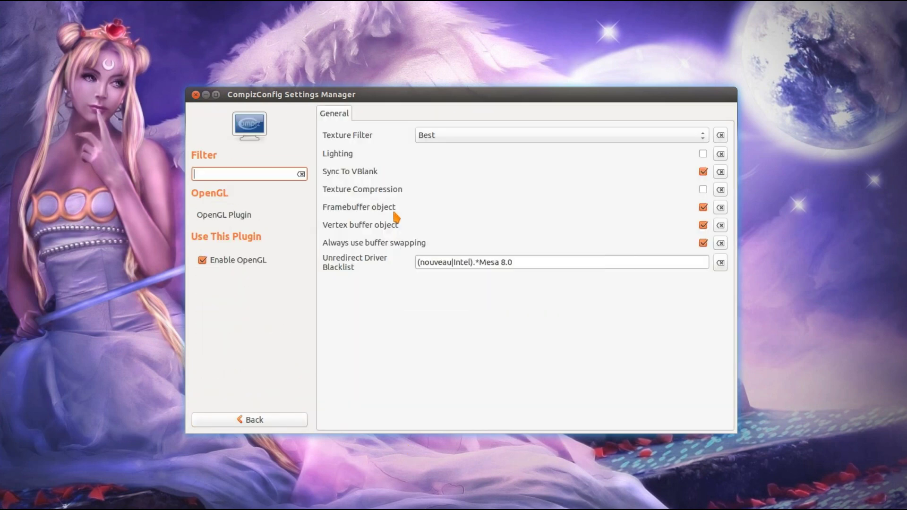
left_click(562, 142)
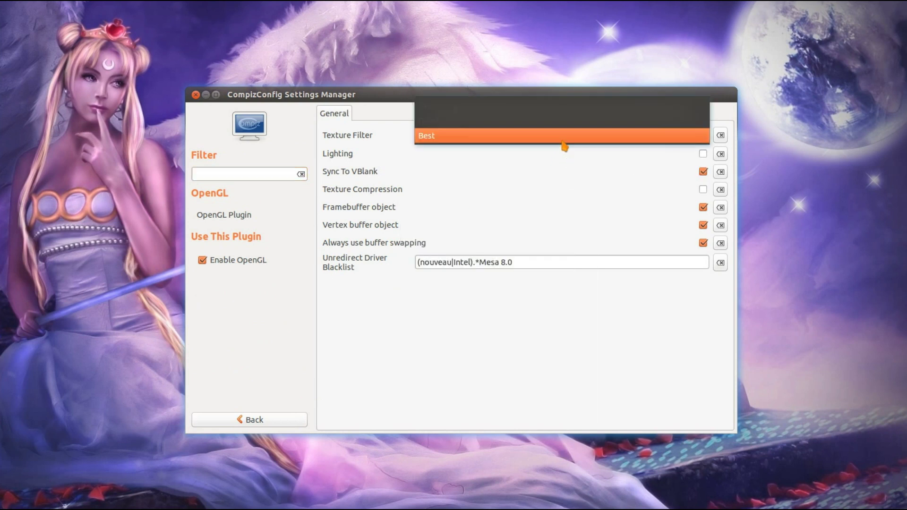
left_click(563, 141)
left_click(284, 423)
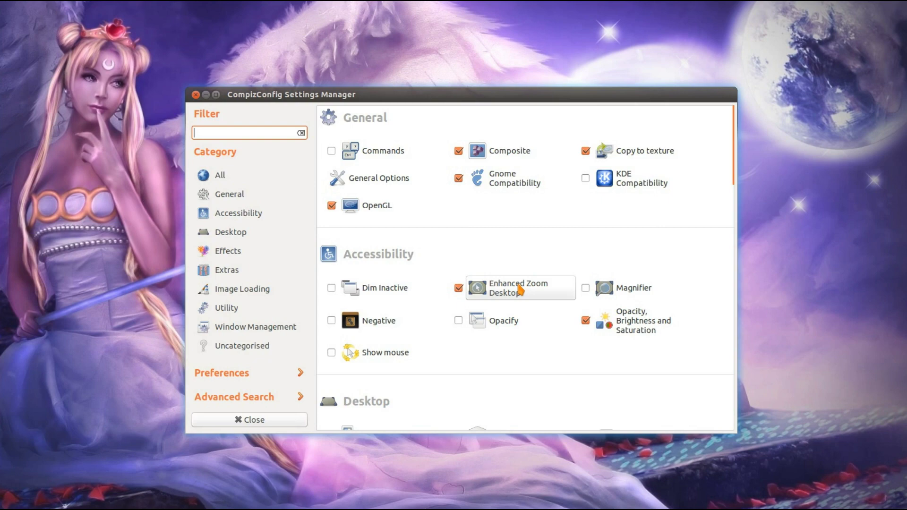
left_click(519, 289)
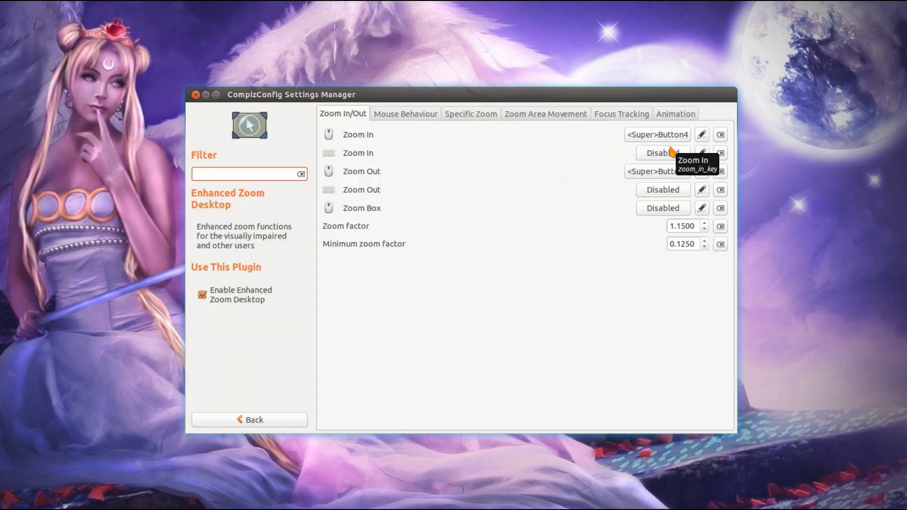
scroll(504, 211, "up", 3, "super")
scroll(509, 218, "down", 3, "super")
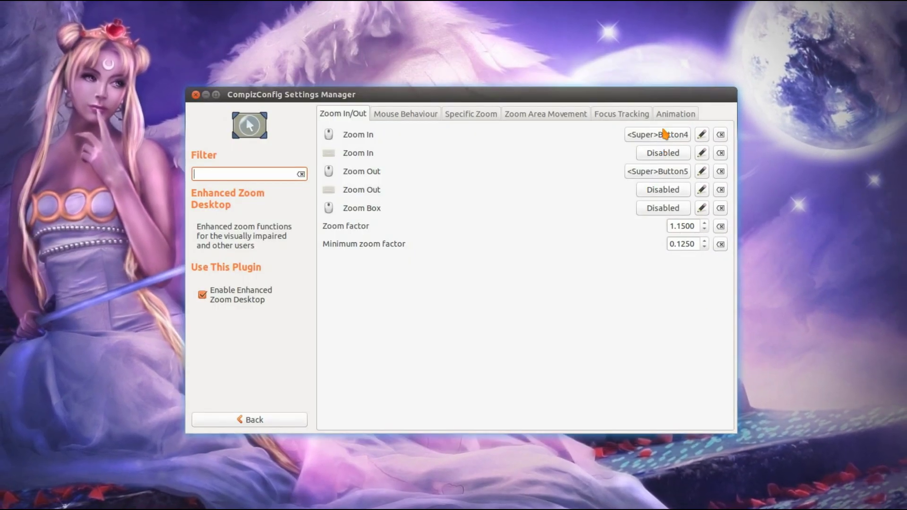
left_click(663, 136)
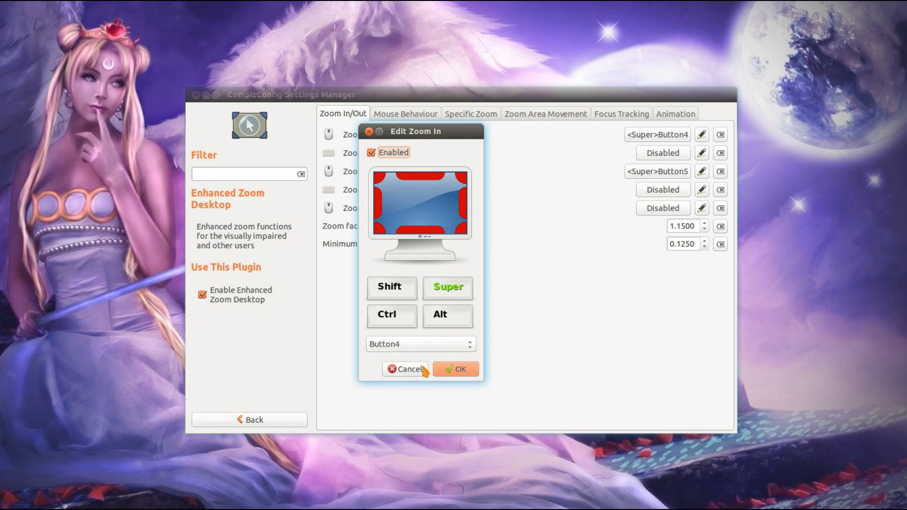
left_click(407, 373)
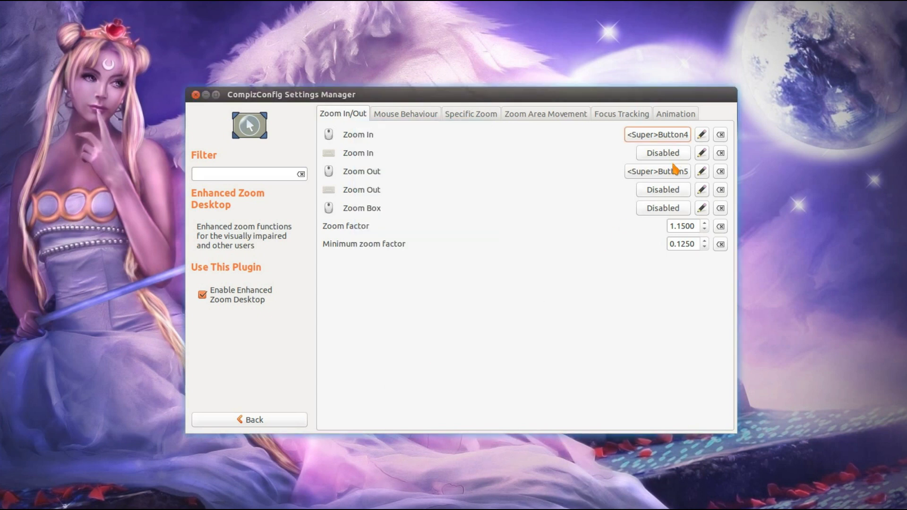
left_click(673, 172)
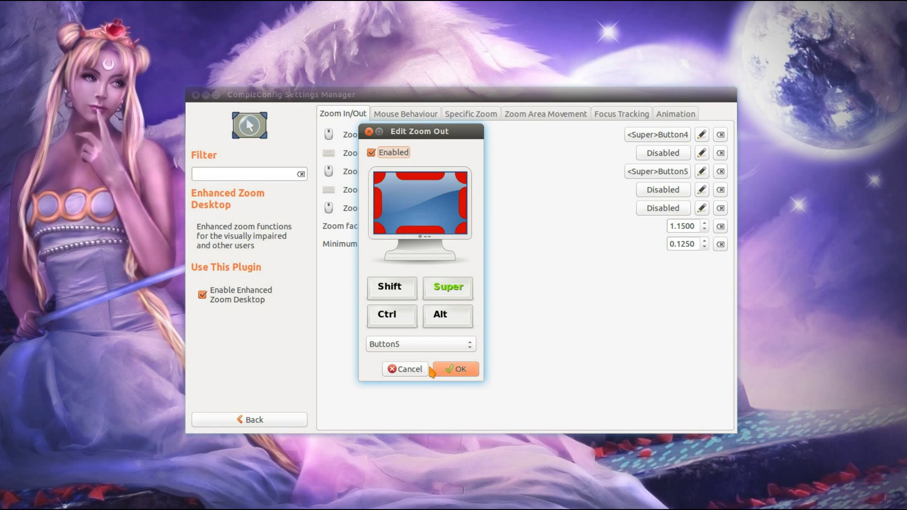
left_click(409, 369)
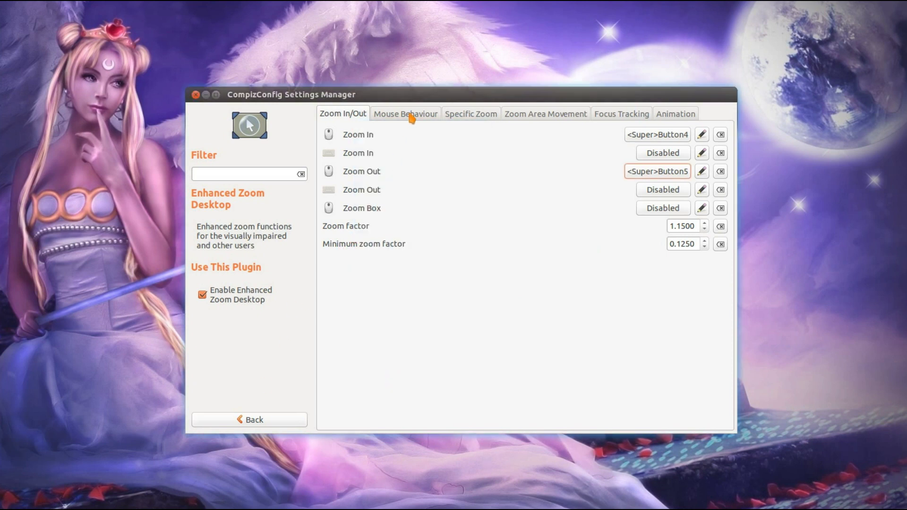
left_click(409, 114)
left_click(470, 114)
left_click(507, 114)
left_click(613, 116)
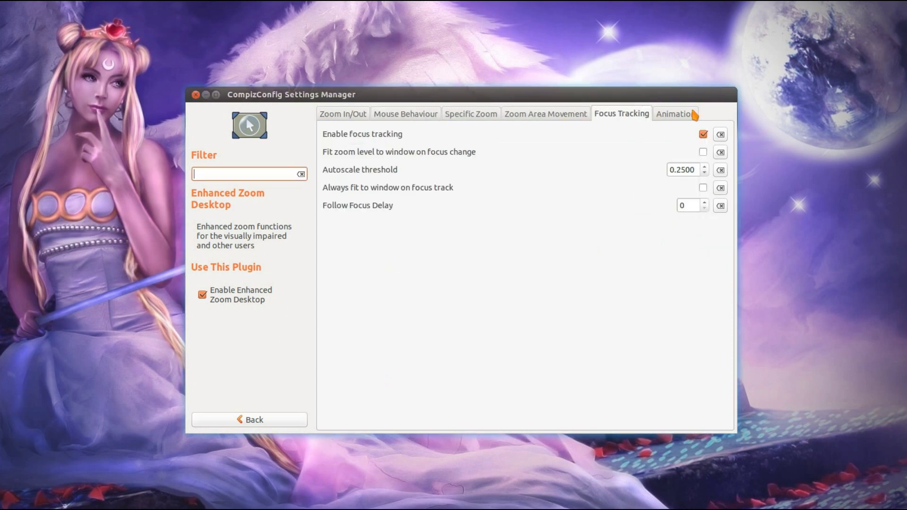
left_click(680, 114)
left_click(266, 420)
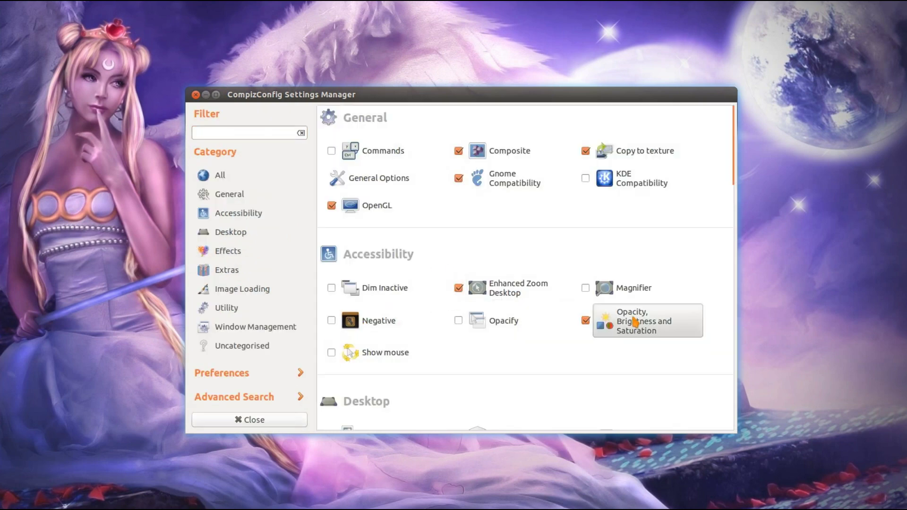
In Opacity, Brightness and Saturation, add a blank window-specific entry with opacity 0, then go back to the Desktop plugins.
left_click(620, 321)
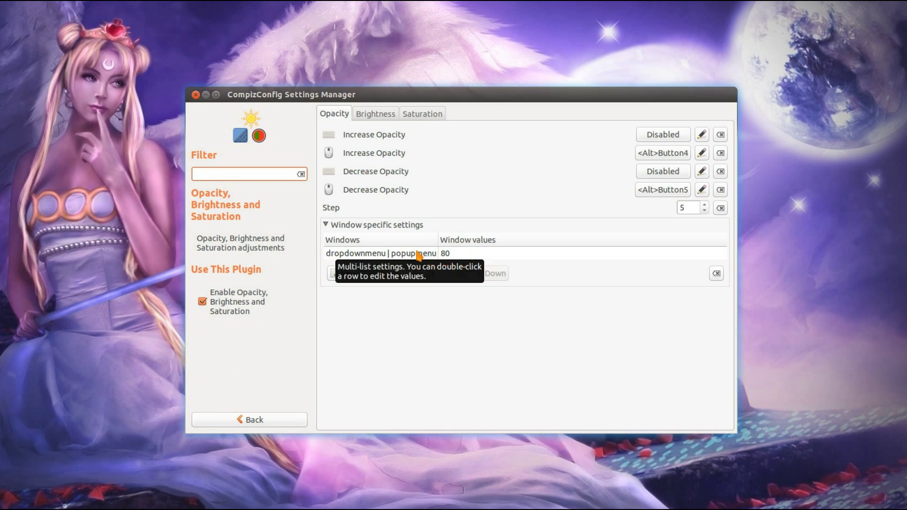
left_click(476, 255)
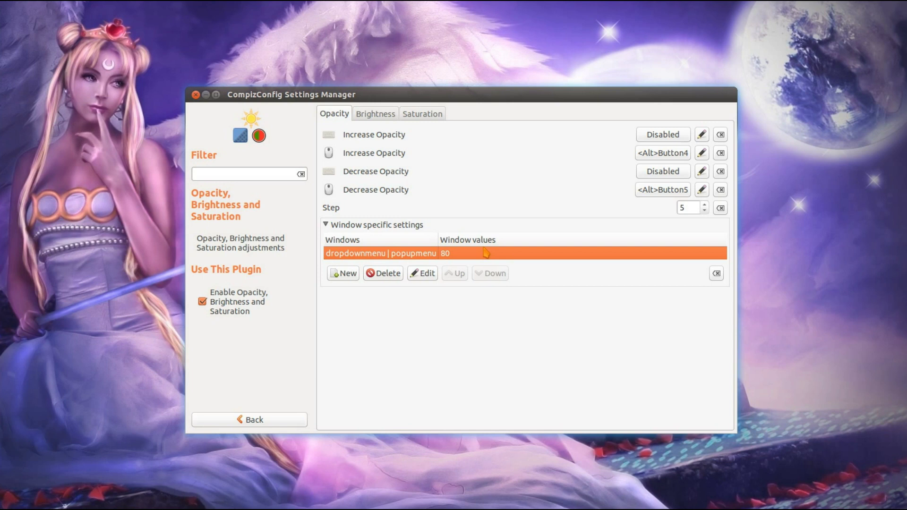
left_click(358, 273)
right_click(409, 226)
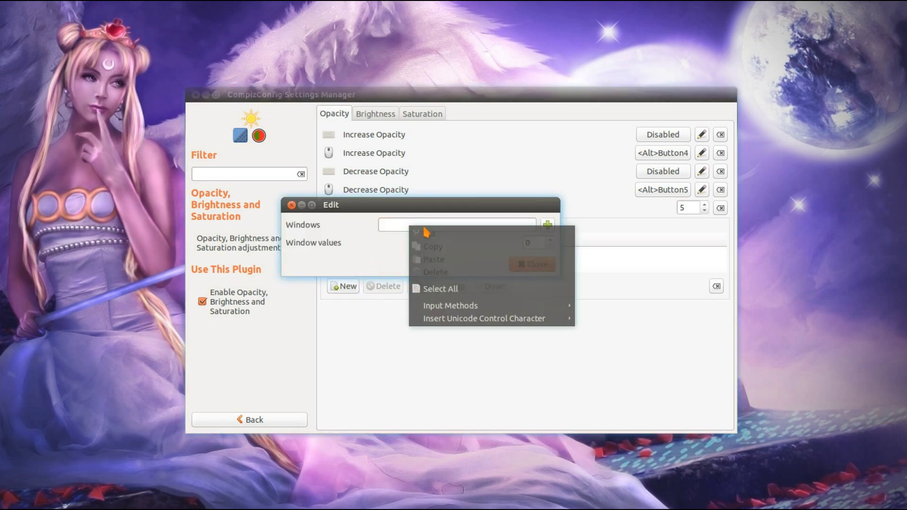
left_click(399, 205)
left_click_drag(398, 205, 478, 286)
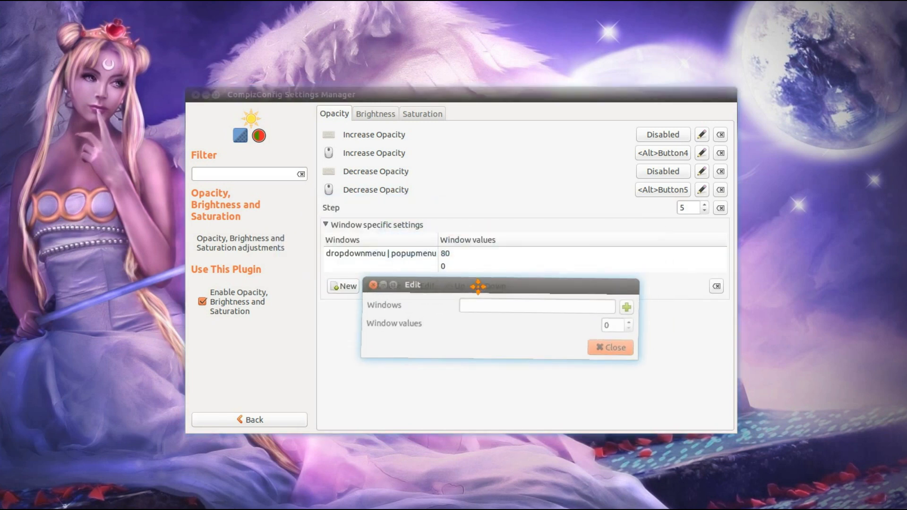
left_click(629, 348)
left_click(259, 420)
scroll(533, 326, "down", 5)
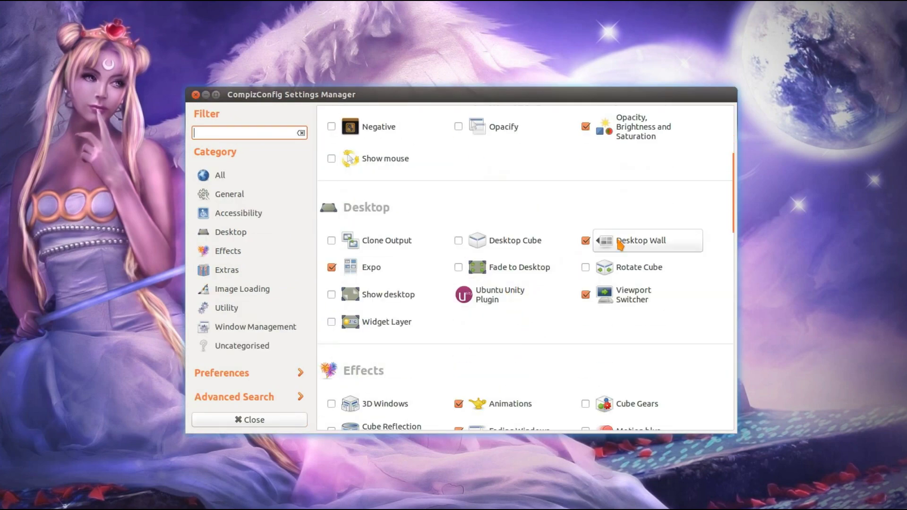
Look over Desktop Wall's Viewport Switching and Edge Flipping settings.
left_click(618, 242)
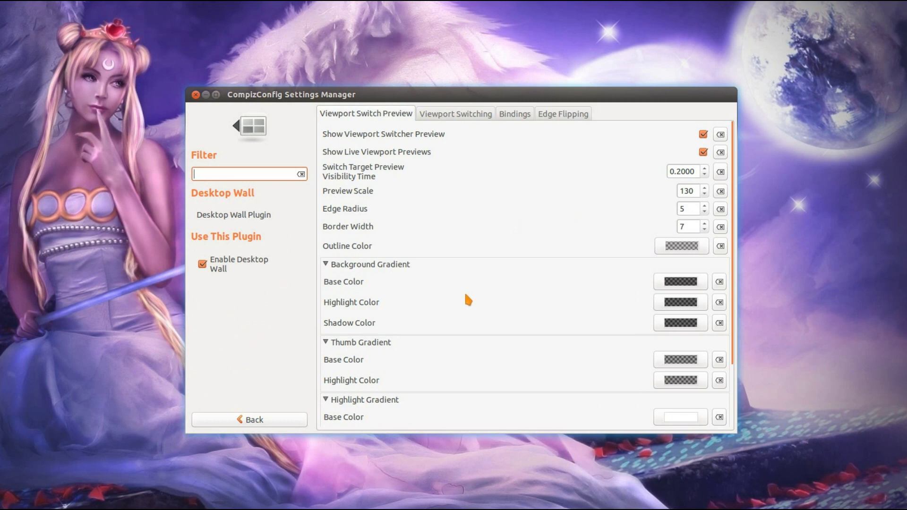
scroll(497, 288, "down", 3)
scroll(499, 290, "up", 3)
left_click(464, 115)
left_click(570, 116)
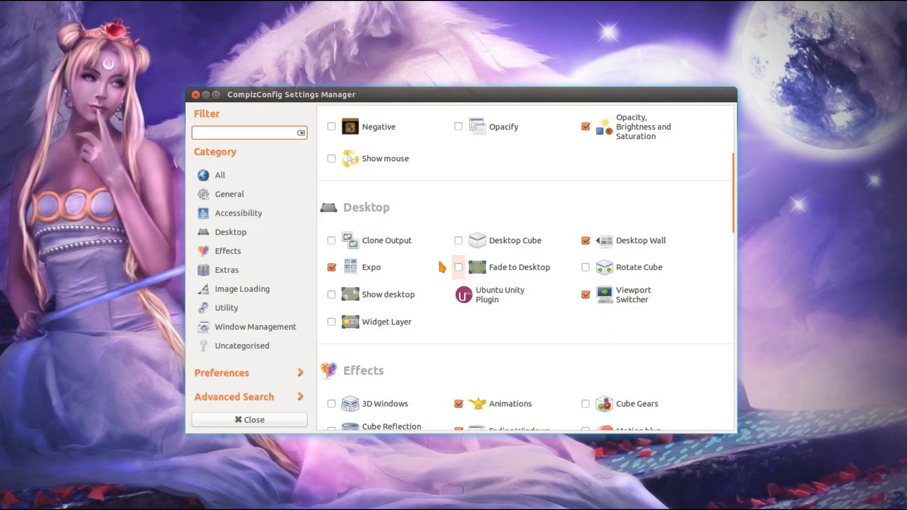
Open the Expo settings and use Super+S to jump between workspaces in the overview.
left_click(405, 268)
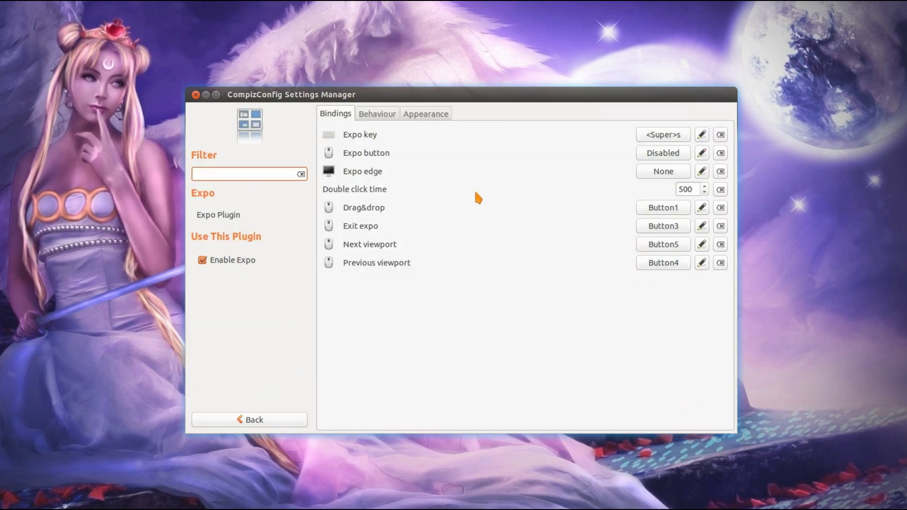
key("super+s")
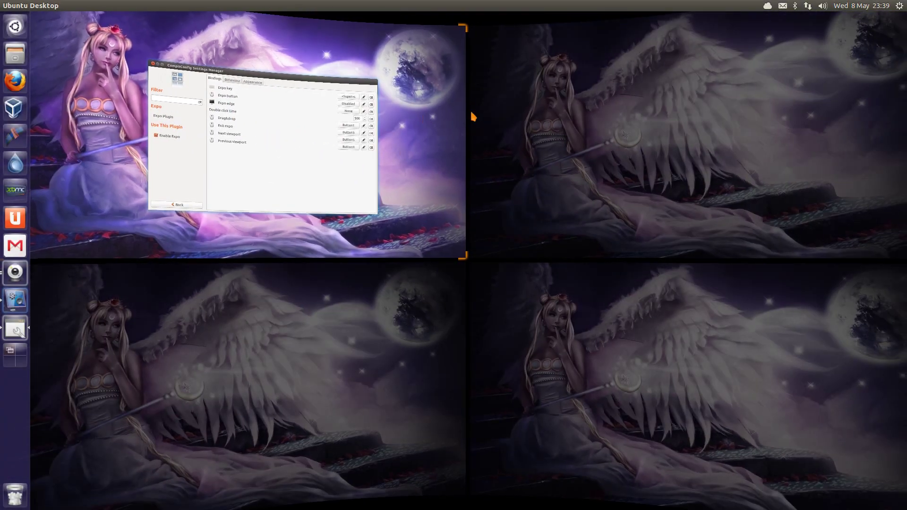
left_click(608, 95)
key("super+s")
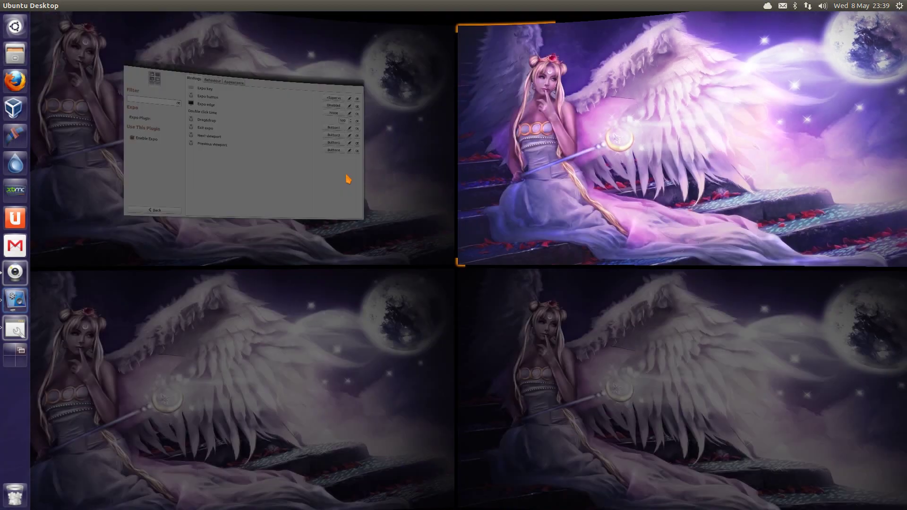
left_click(348, 179)
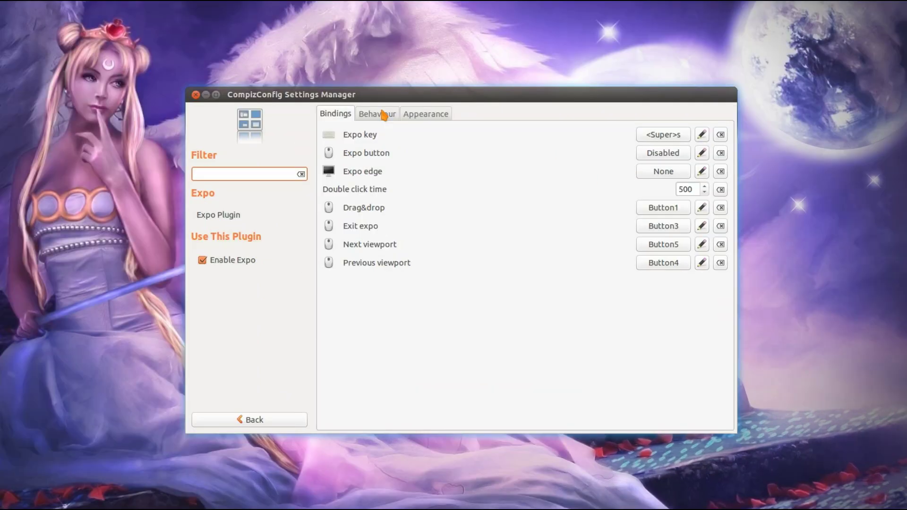
View Expo's Behaviour tab, move the settings window via the overview, then show the Appearance tab.
left_click(423, 145)
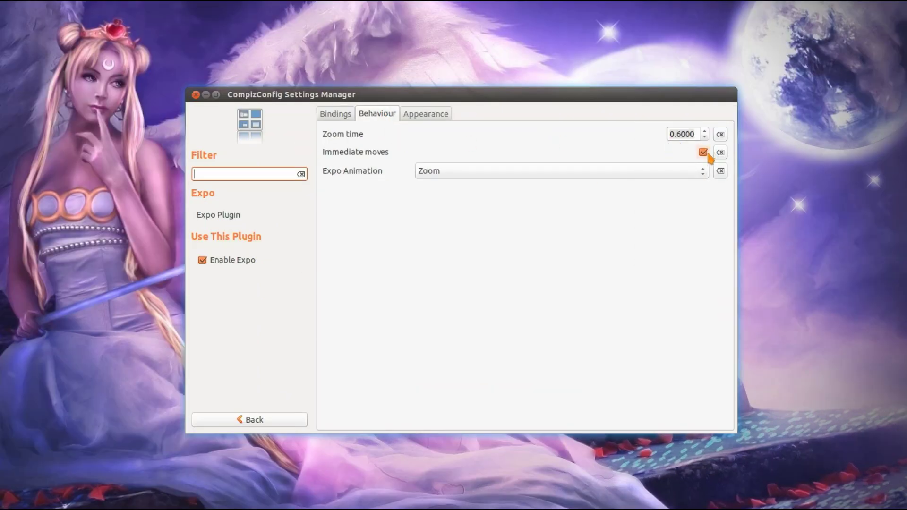
key("super+s")
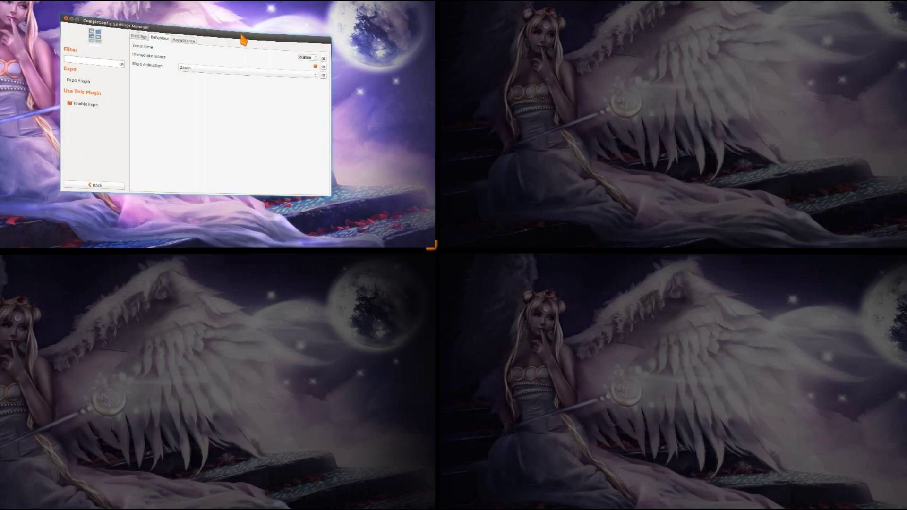
mouse_move(243, 40)
left_mouse_down()
mouse_move(512, 28)
mouse_move(685, 53)
mouse_move(237, 44)
left_mouse_up()
left_click(310, 81)
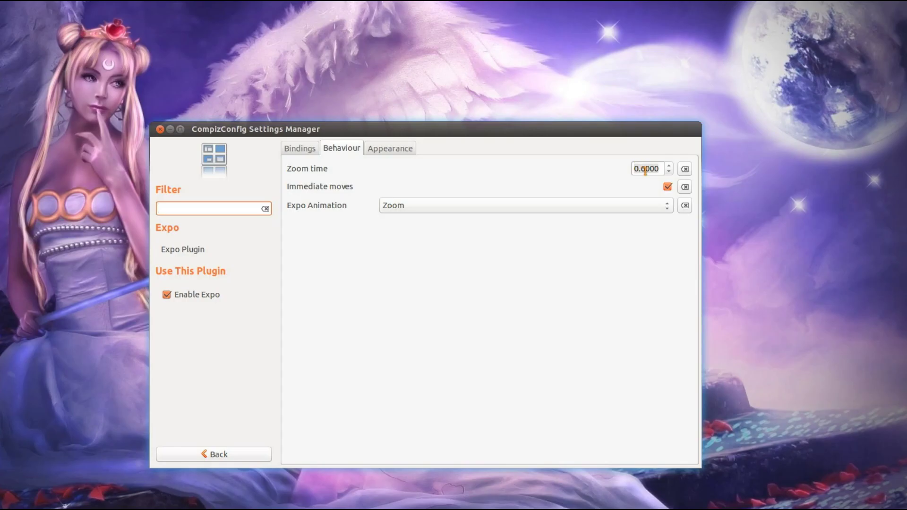
left_click(387, 152)
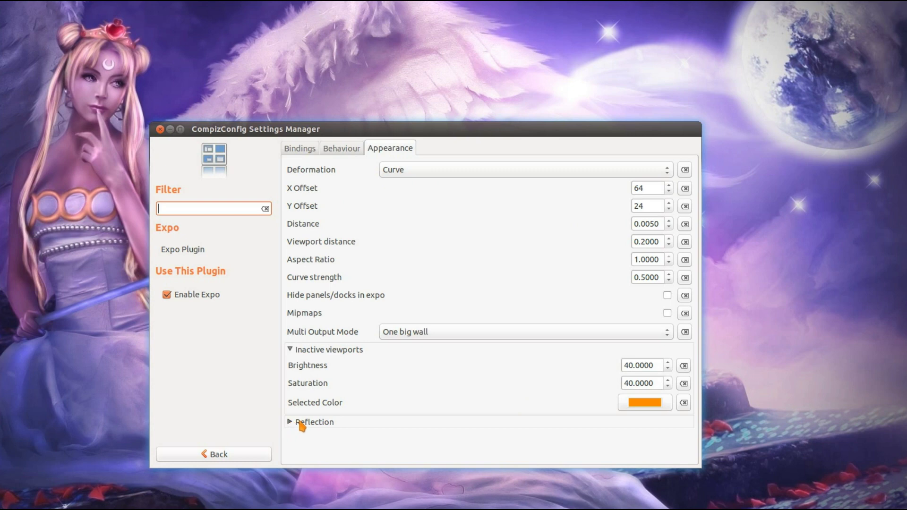
Open the Ubuntu Unity Plugin from the plugin list and view its Launcher and Menus tabs.
left_click(255, 455)
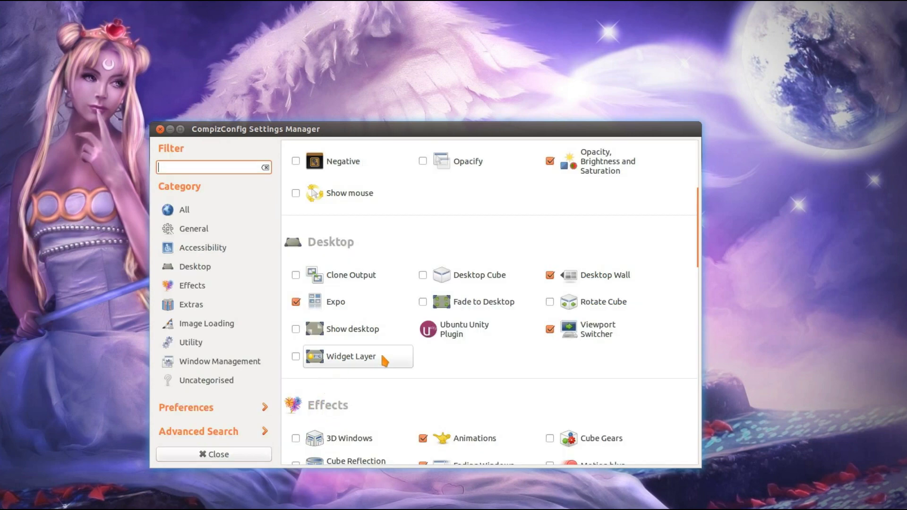
left_click(474, 333)
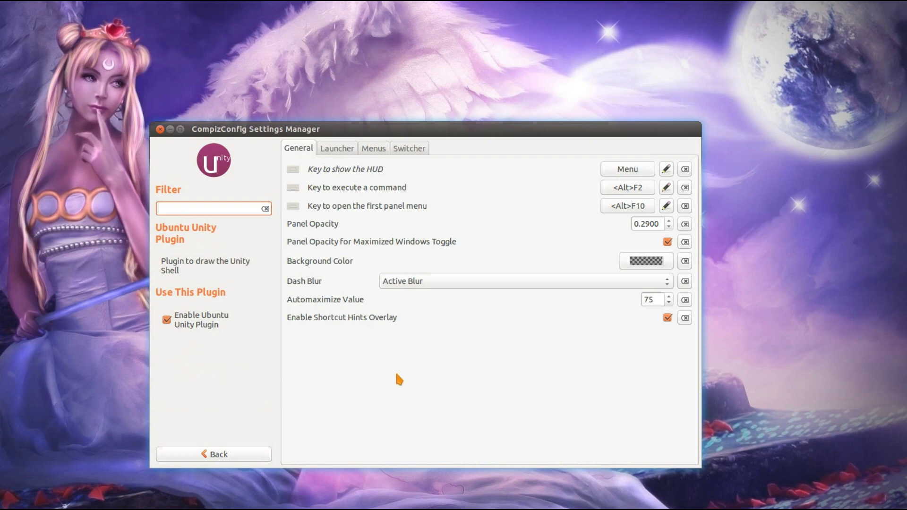
left_click(334, 150)
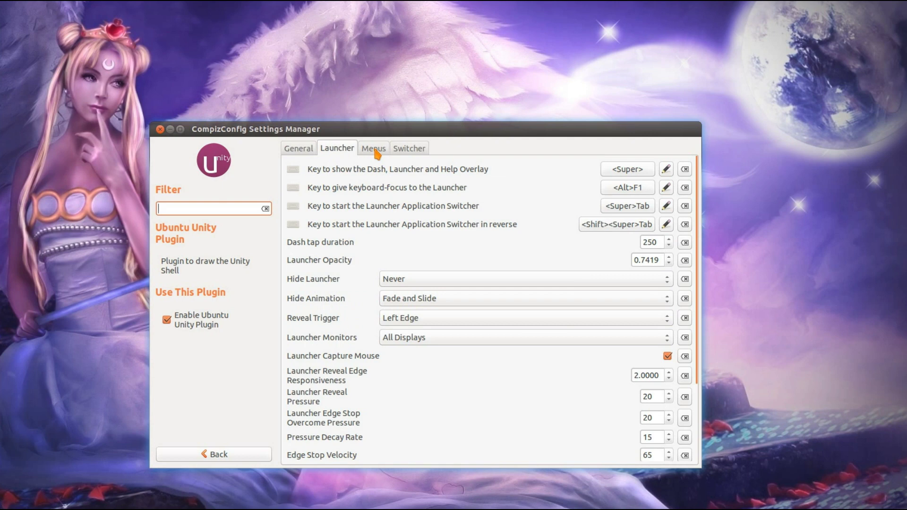
left_click(376, 151)
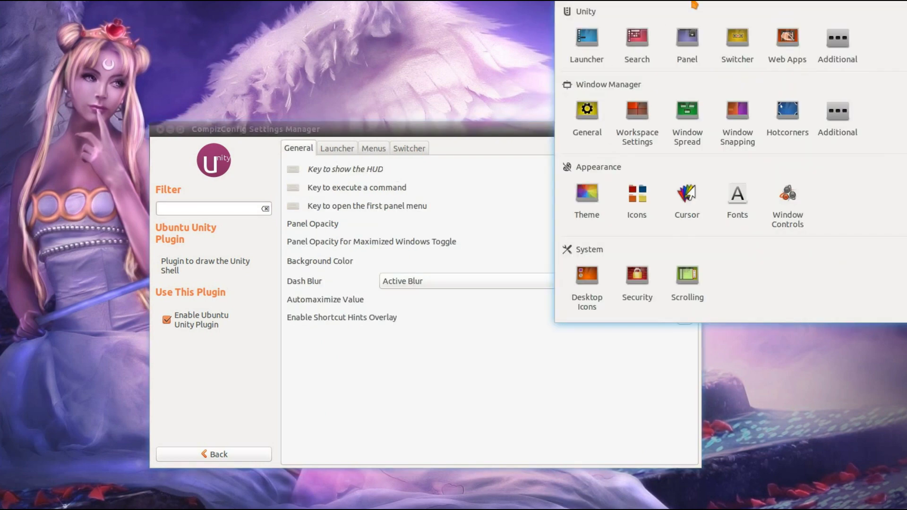
Browse Unity Tweak Tool's Launcher and Search pages, close it, and go back to CompizConfig's plugin list.
left_click_drag(672, 0, 577, 121)
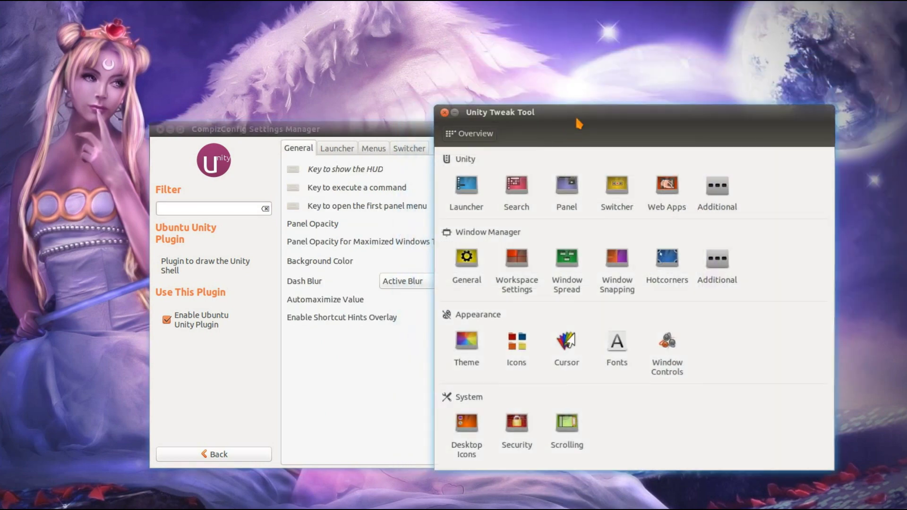
left_click(476, 196)
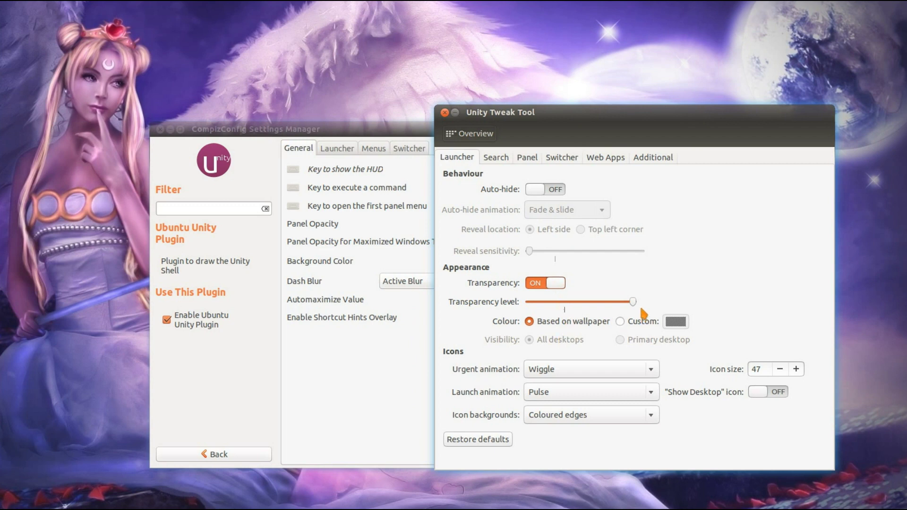
left_click(498, 159)
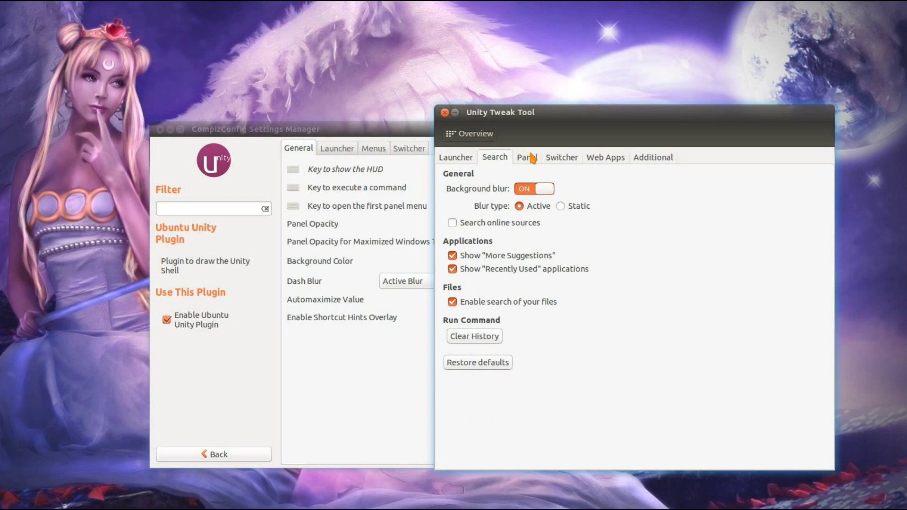
left_click(561, 158)
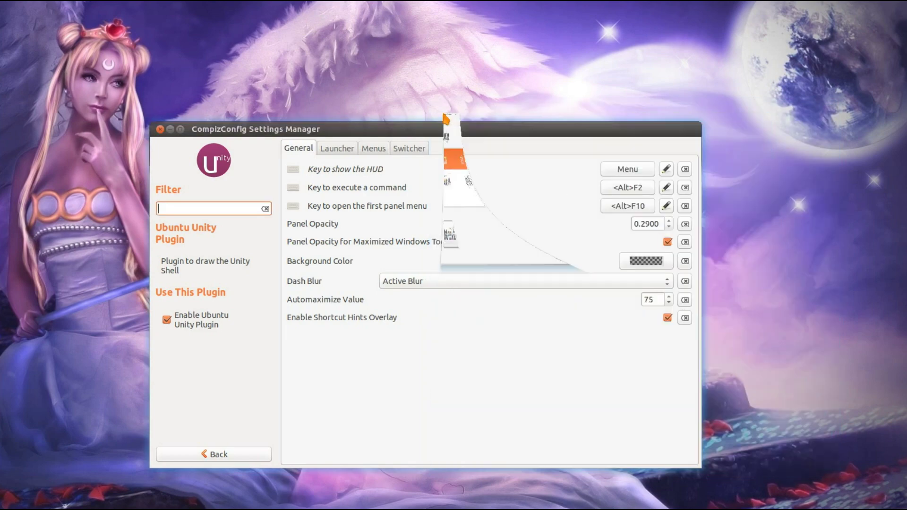
left_click(239, 456)
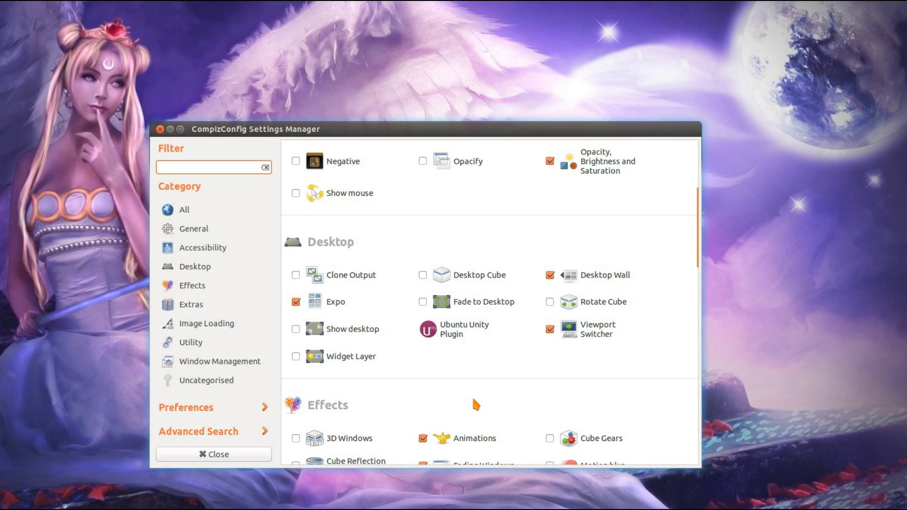
scroll(474, 399, "down", 3)
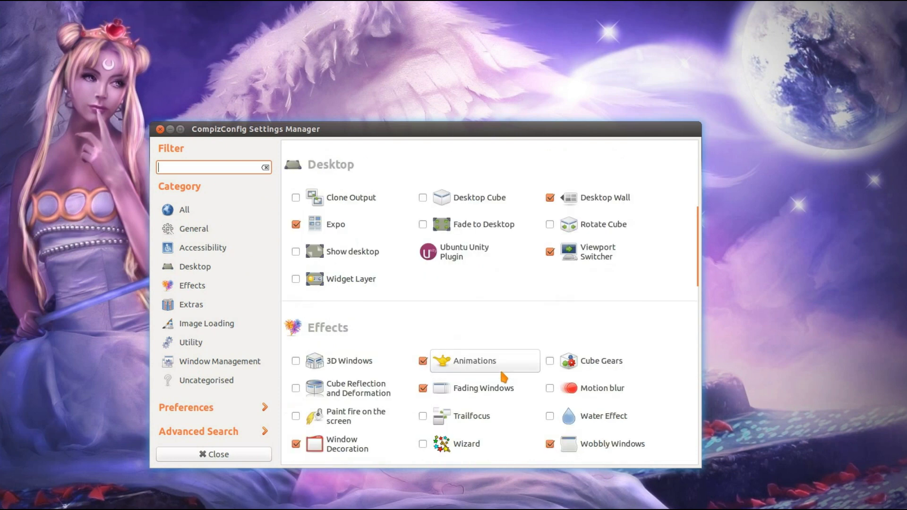
scroll(508, 346, "up", 2)
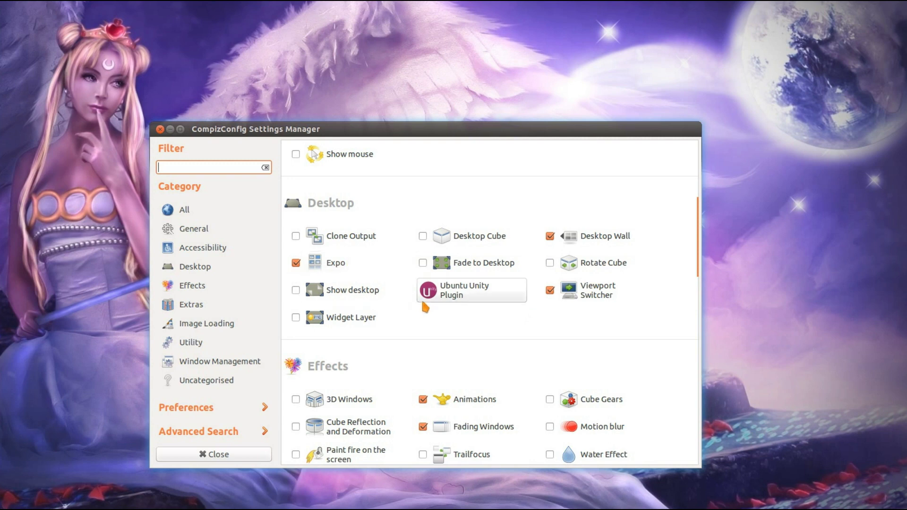
scroll(454, 326, "down", 3)
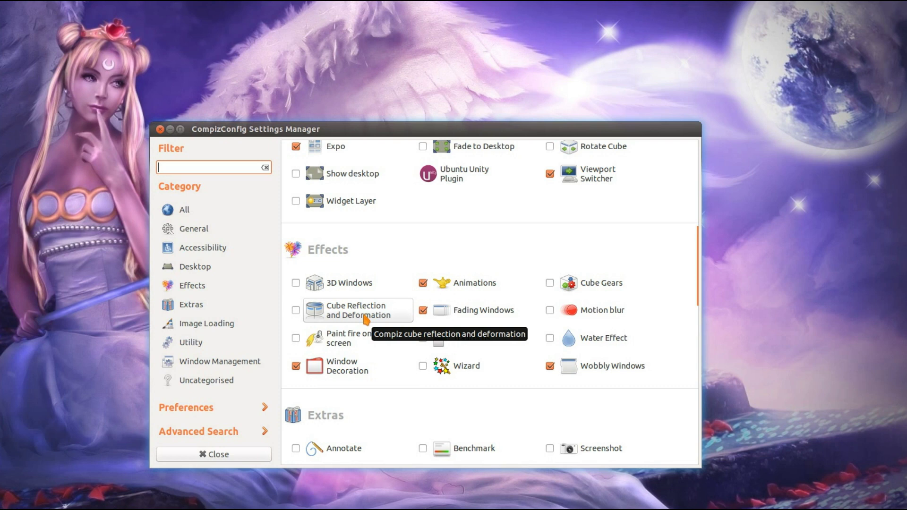
Open the Animations plugin and show its Close Animation list with Magic Lamp and Fade entries.
left_click(473, 285)
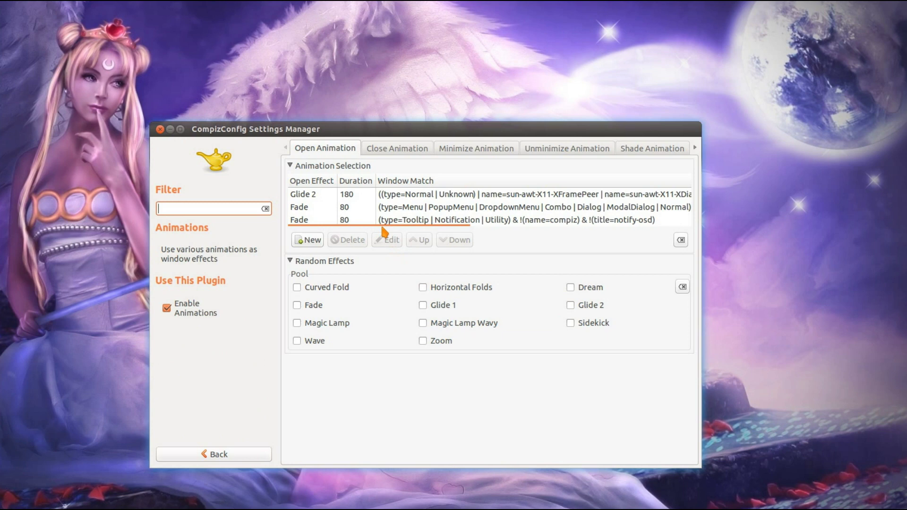
left_click(396, 150)
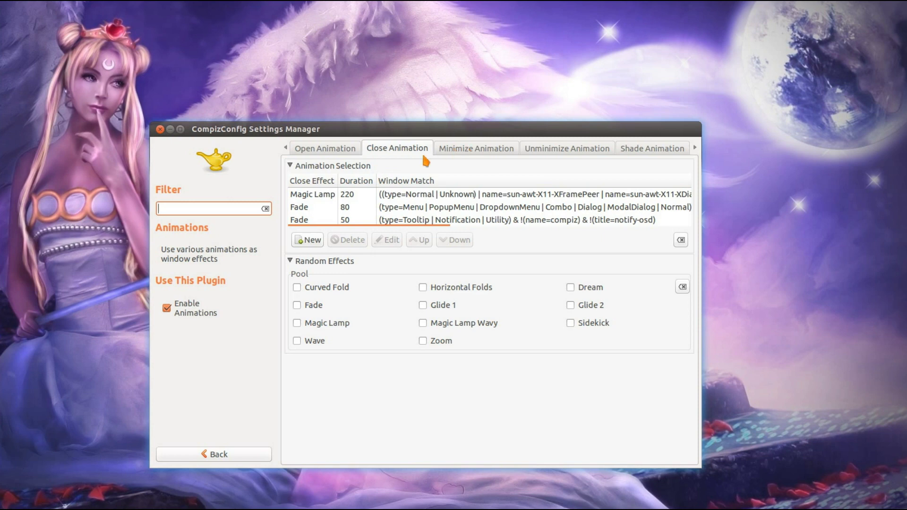
double_click(321, 199)
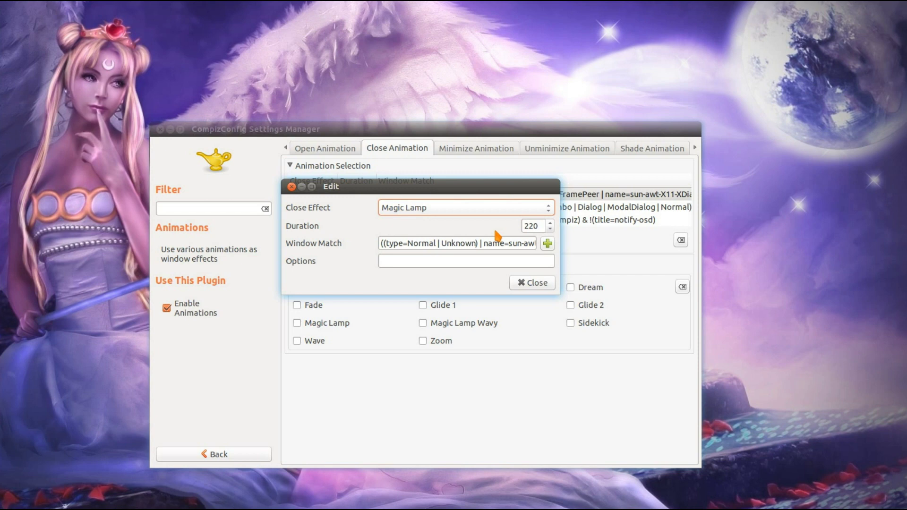
left_click(505, 208)
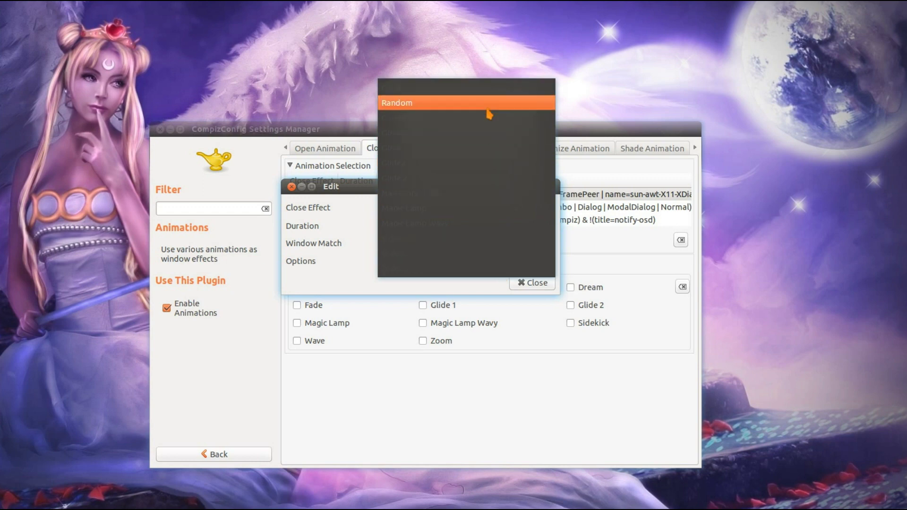
left_click(492, 150)
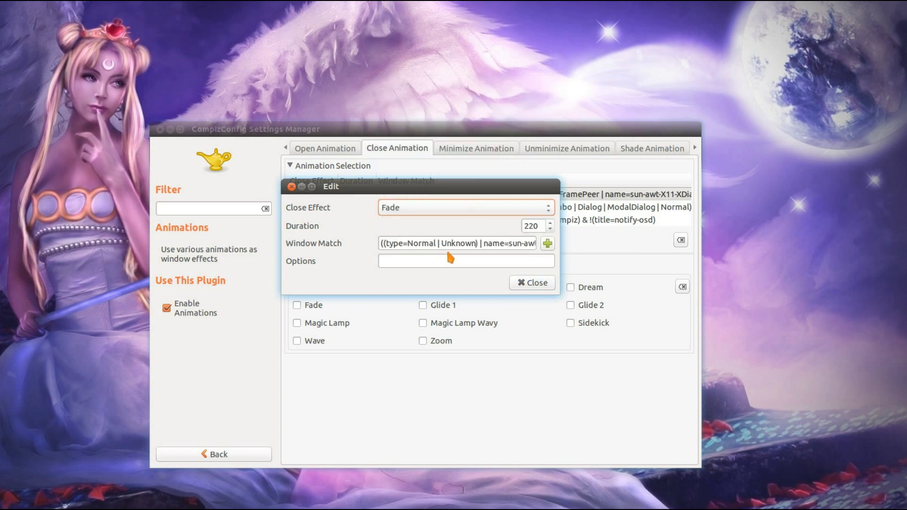
left_click(404, 211)
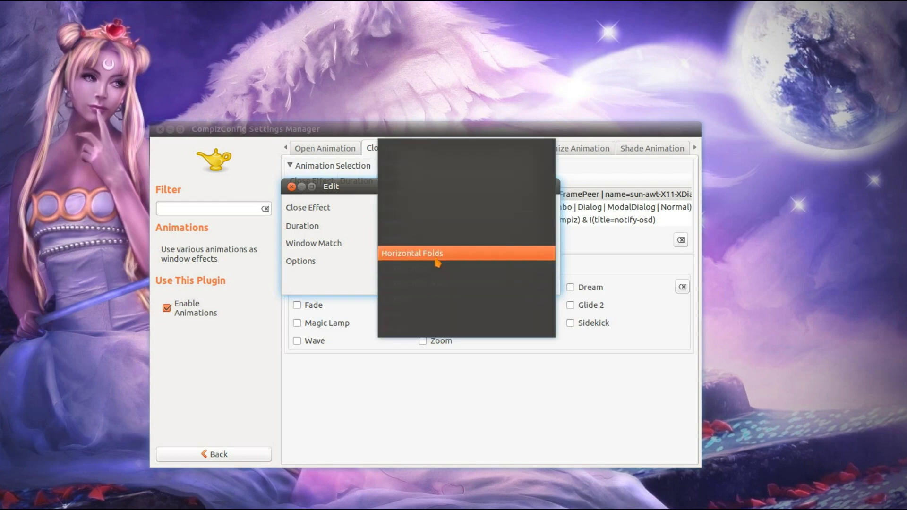
left_click(439, 256)
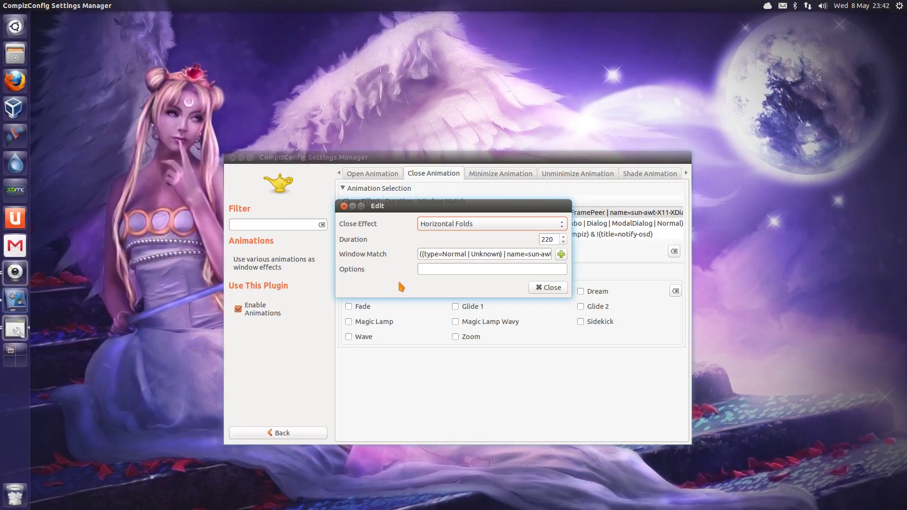
key("ctrl+alt+t")
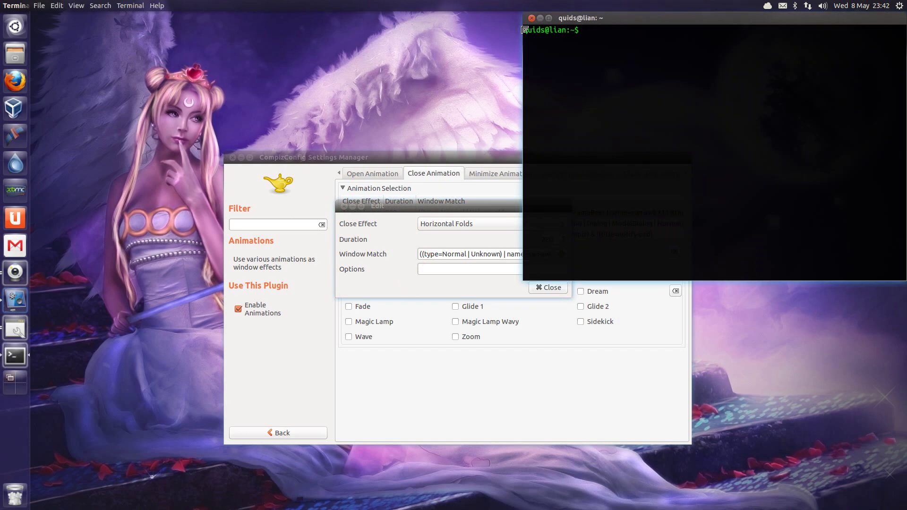
left_click(531, 18)
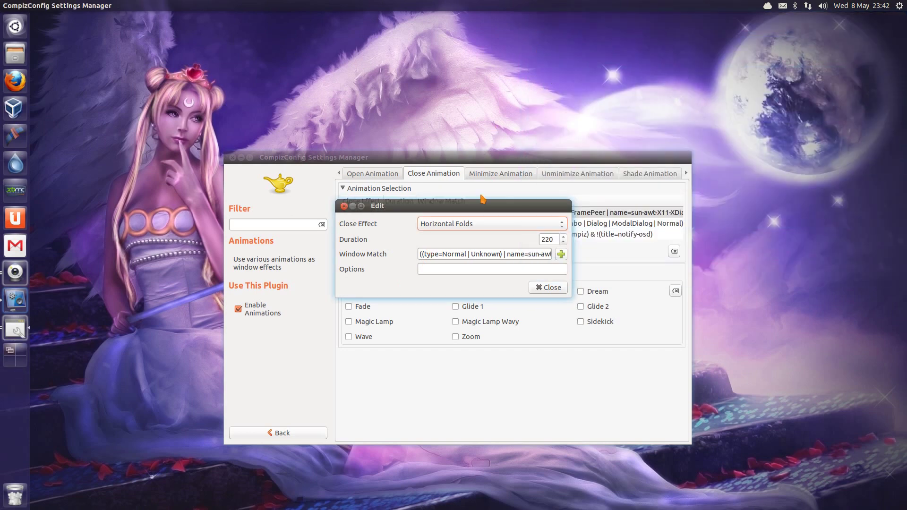
left_click(479, 227)
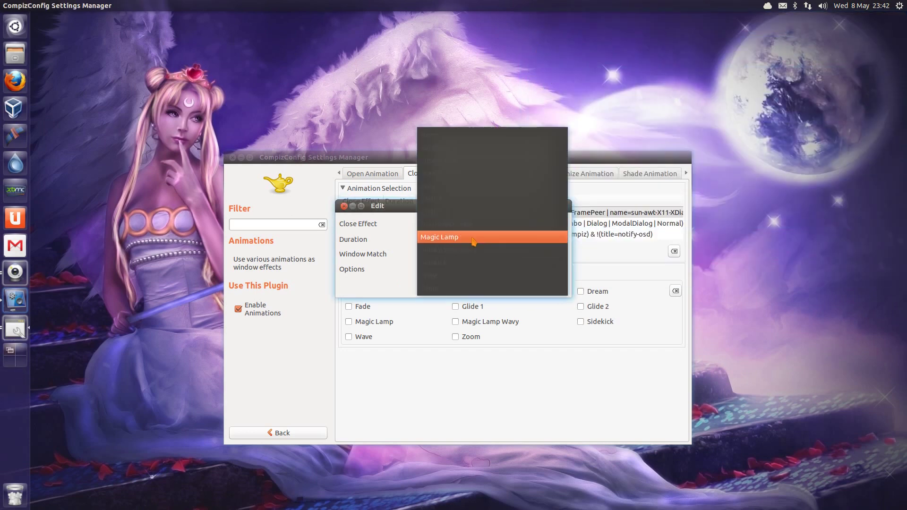
left_click(475, 240)
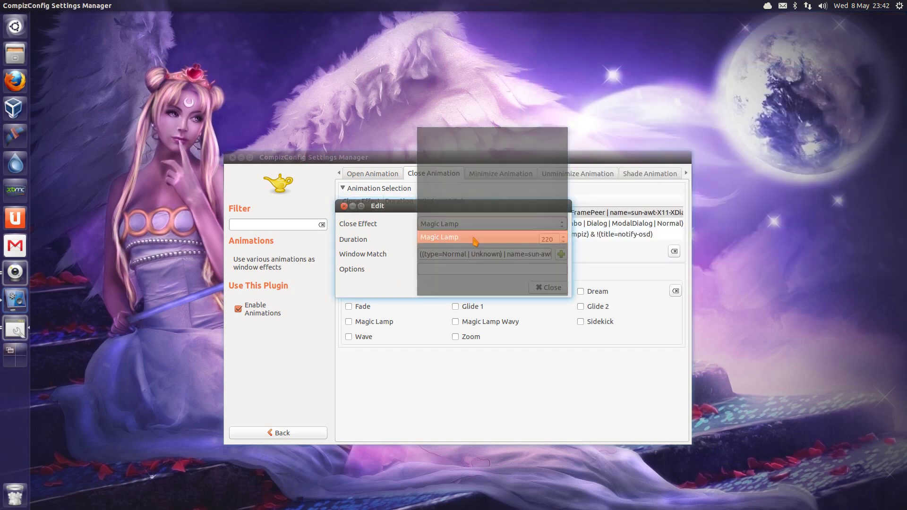
left_click(549, 288)
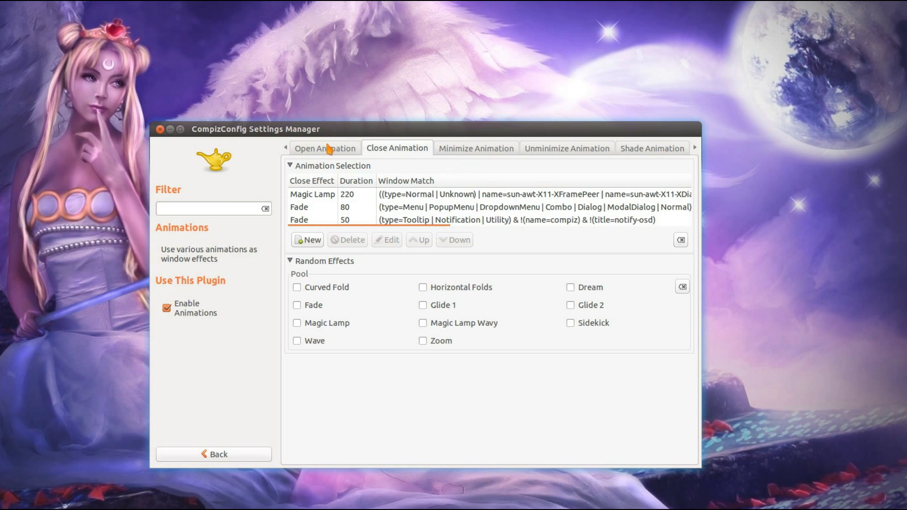
left_click(225, 454)
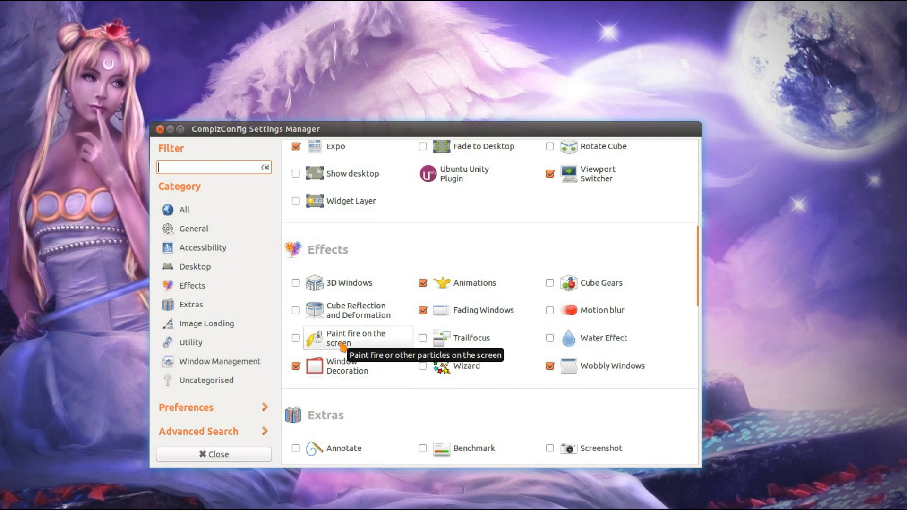
left_click(343, 346)
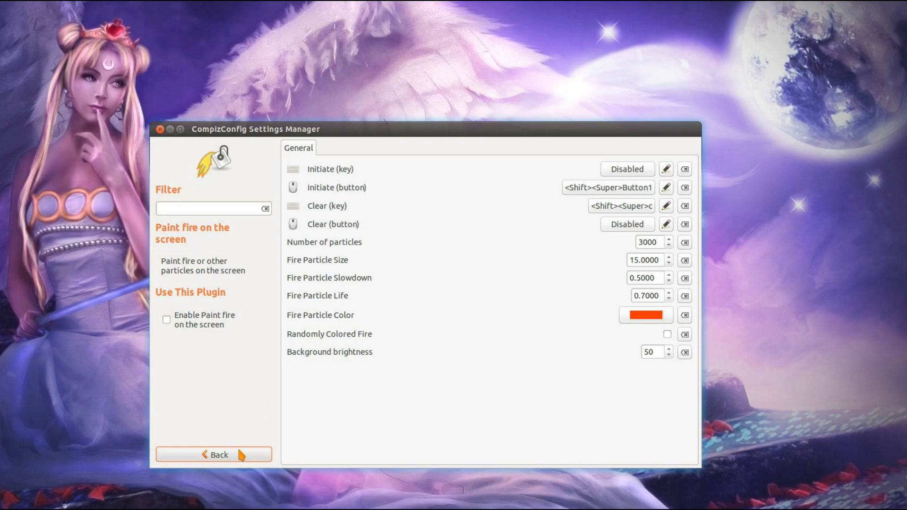
left_click(239, 453)
left_click(296, 337)
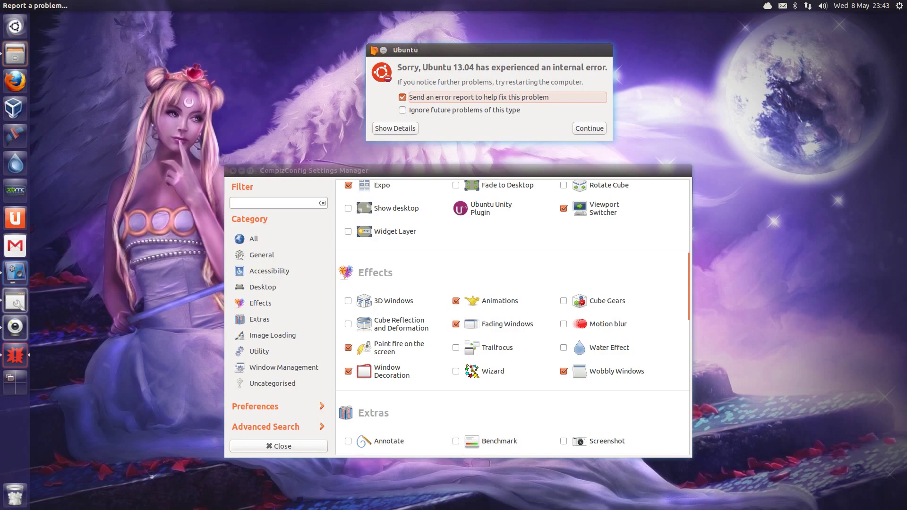
left_click(375, 50)
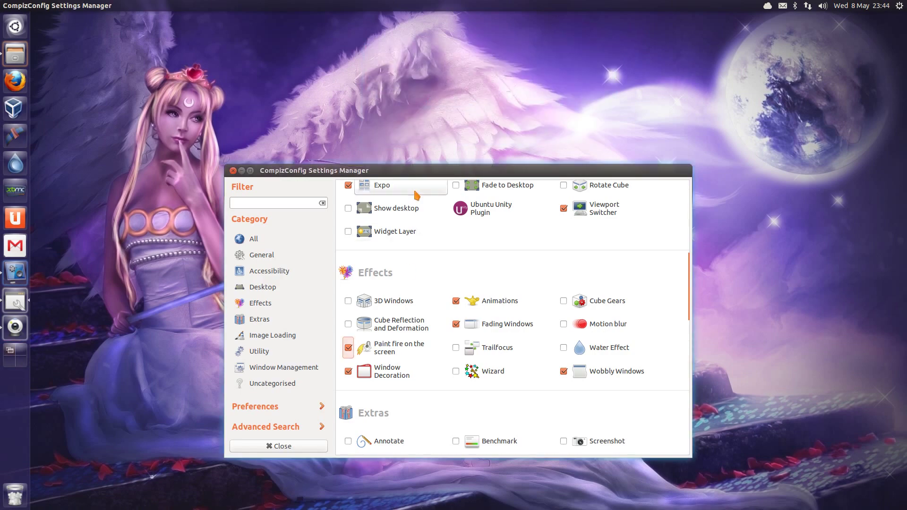
mouse_move(405, 125)
left_mouse_down()
mouse_move(416, 208)
mouse_move(284, 302)
mouse_move(406, 284)
mouse_move(590, 230)
mouse_move(668, 265)
left_mouse_up()
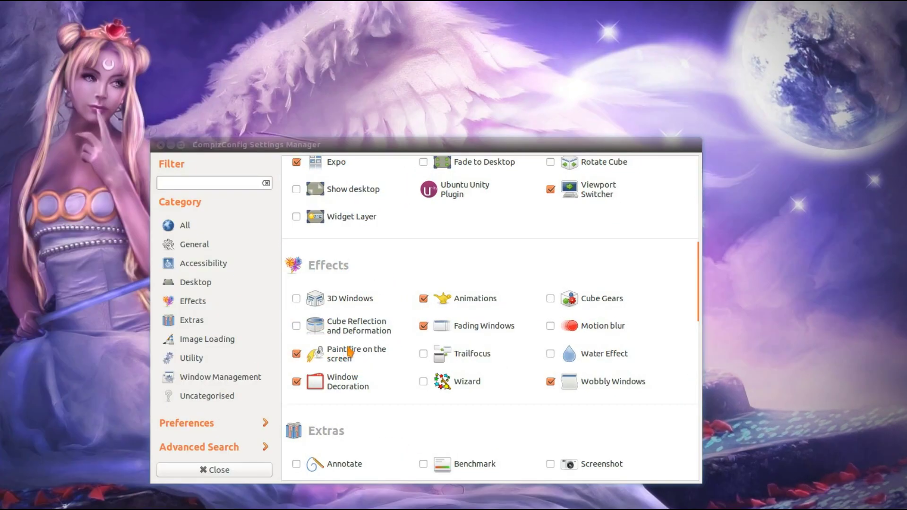
left_click(350, 351)
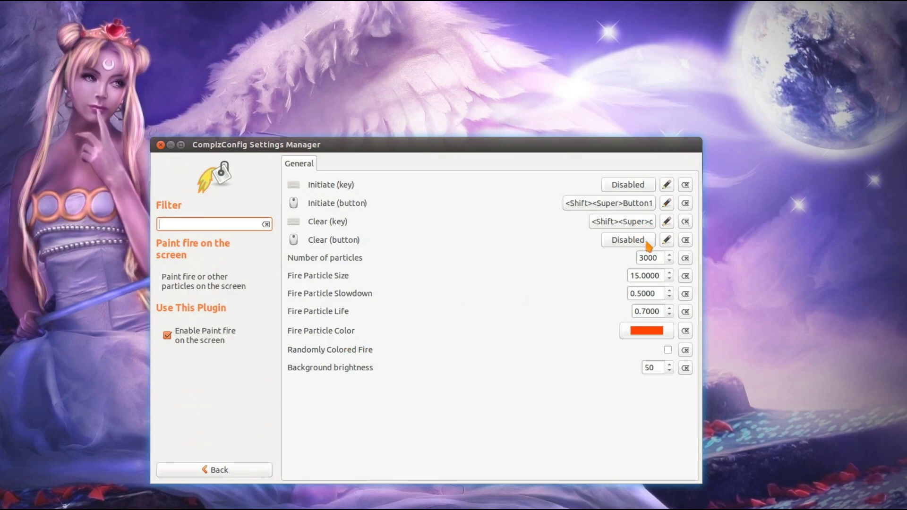
left_click(216, 471)
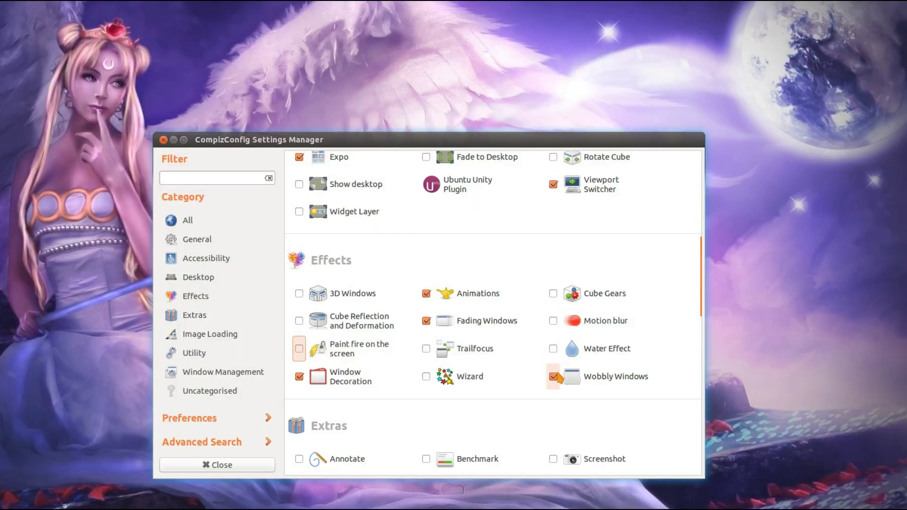
Open Window Decoration, expand the Active and Inactive Shadow sections, and inspect the active shadow colour unchanged.
left_click(343, 381)
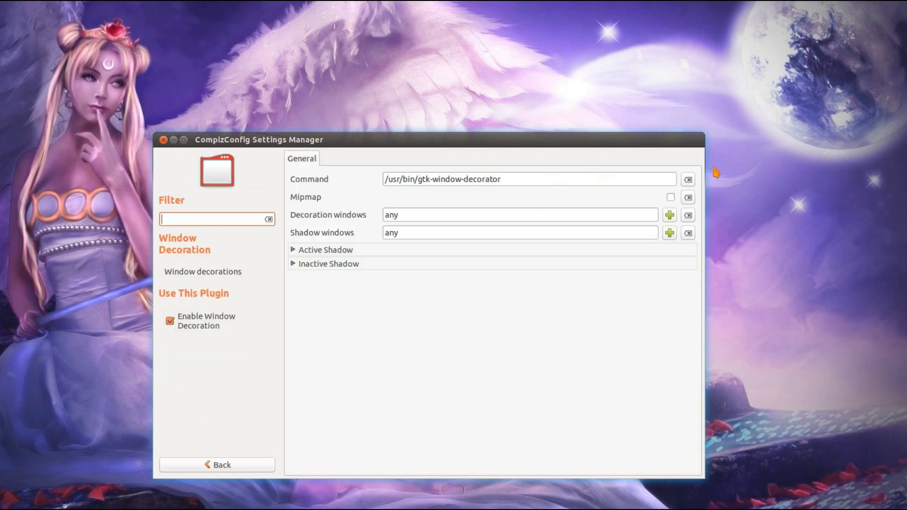
left_click(294, 251)
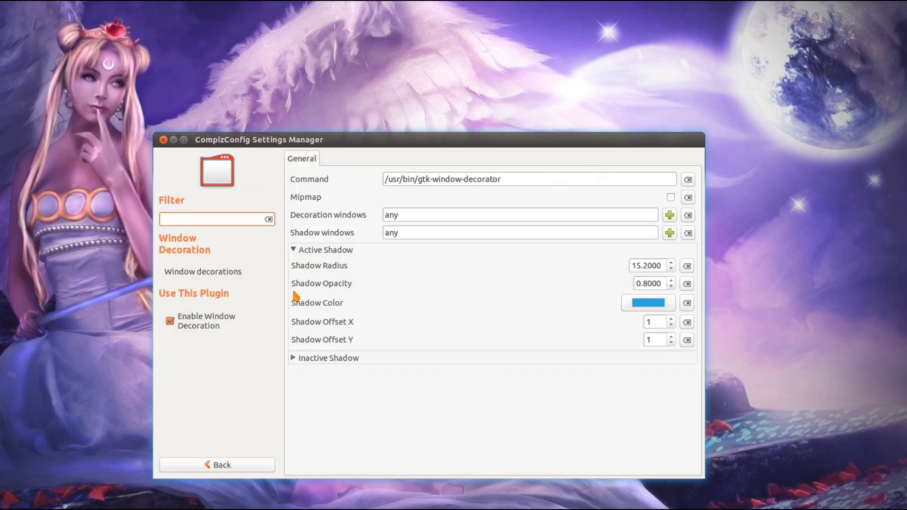
left_click(293, 359)
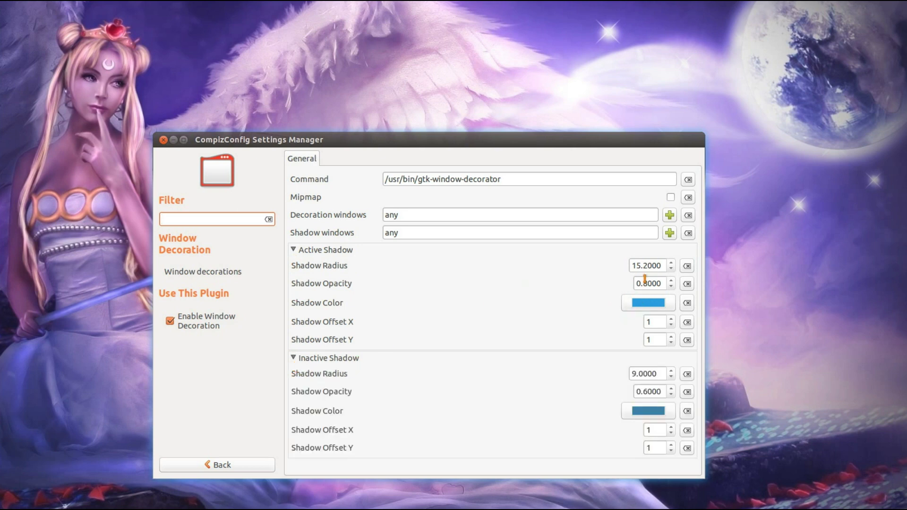
left_click(651, 303)
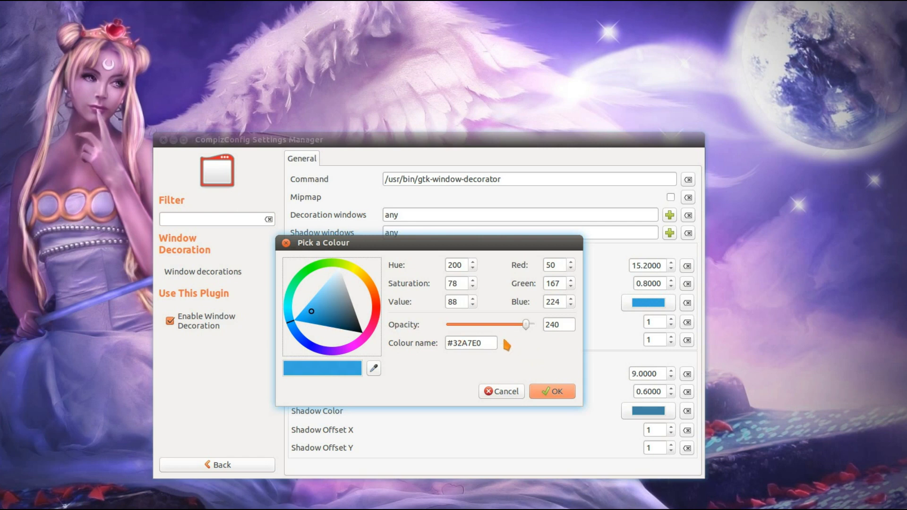
left_click(515, 391)
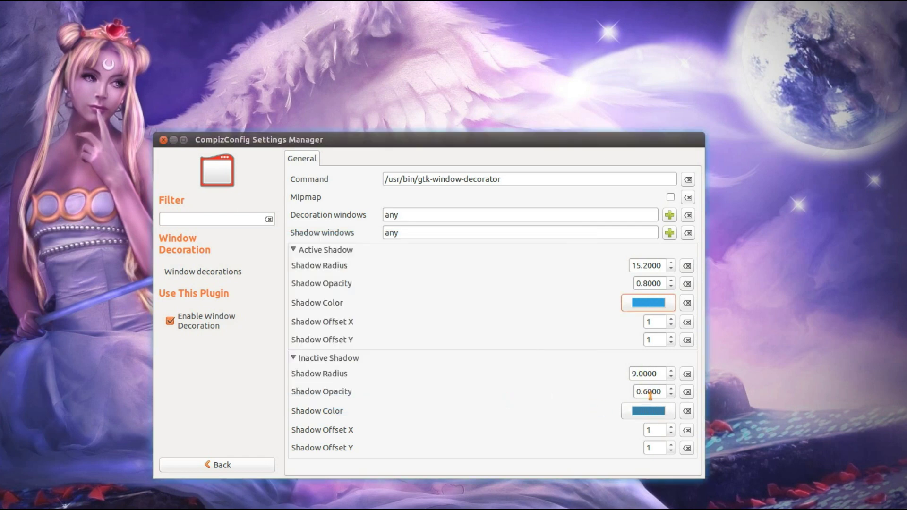
Set the Inactive Shadow Color's opacity to 200.
left_click(655, 413)
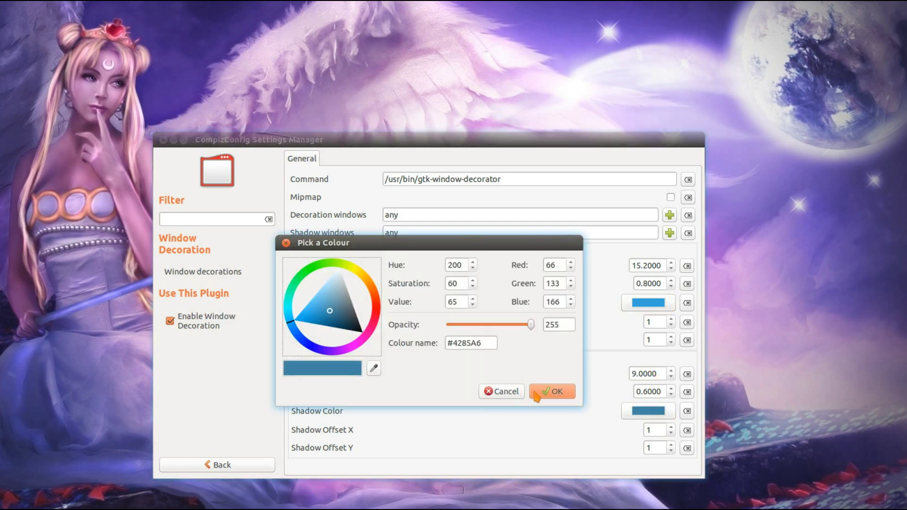
triple_click(559, 325)
type("20")
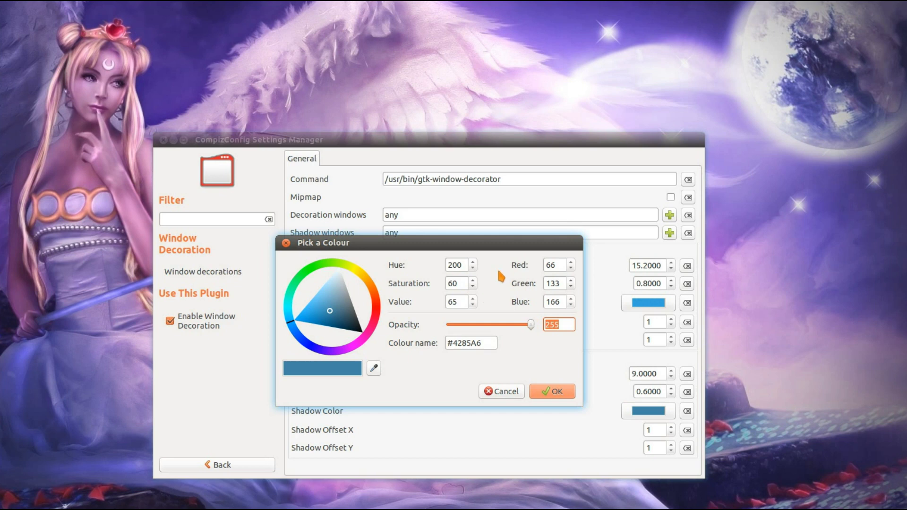
type("0")
left_click(556, 392)
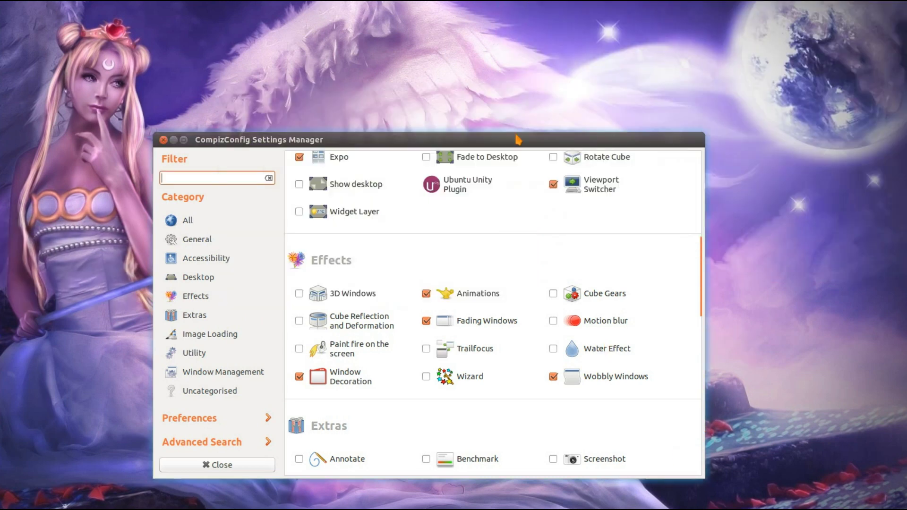
Open Wobbly Windows, then drag and double-click the settings title bar to see the wobble effect.
left_click(617, 381)
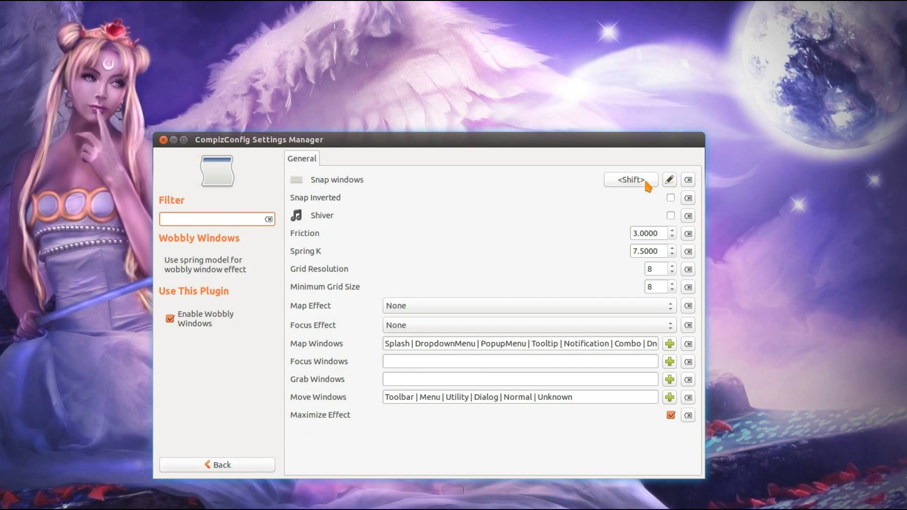
mouse_move(482, 140)
left_mouse_down()
mouse_move(480, 129)
mouse_move(573, 136)
mouse_move(453, 136)
mouse_move(491, 135)
mouse_move(481, 122)
mouse_move(492, 110)
mouse_move(488, 128)
left_mouse_up()
double_click(491, 135)
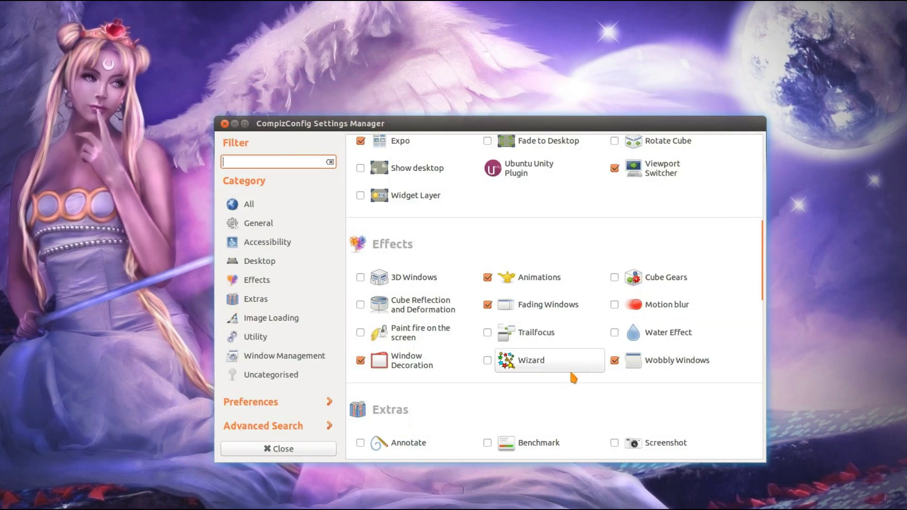
Scroll the plugin list past Extras, Image Loading and Utility down to Window Management.
scroll(573, 376, "down", 4)
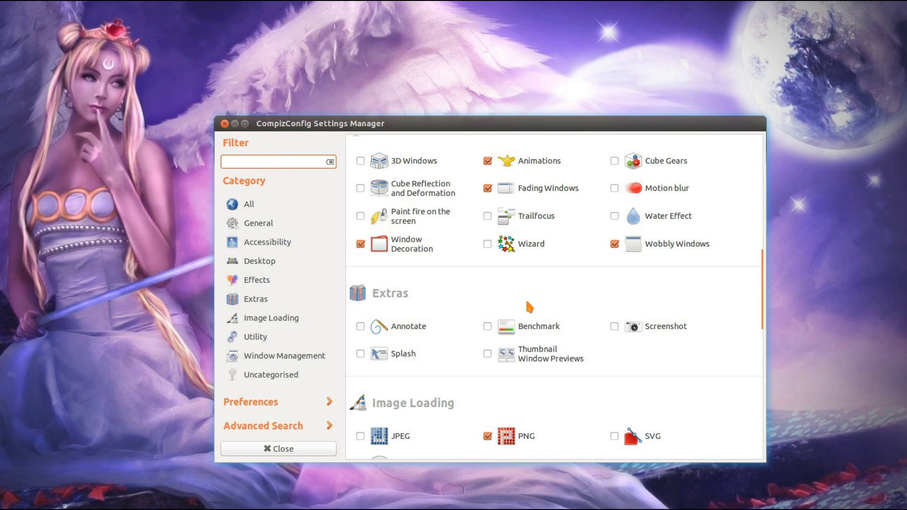
scroll(561, 332, "down", 3)
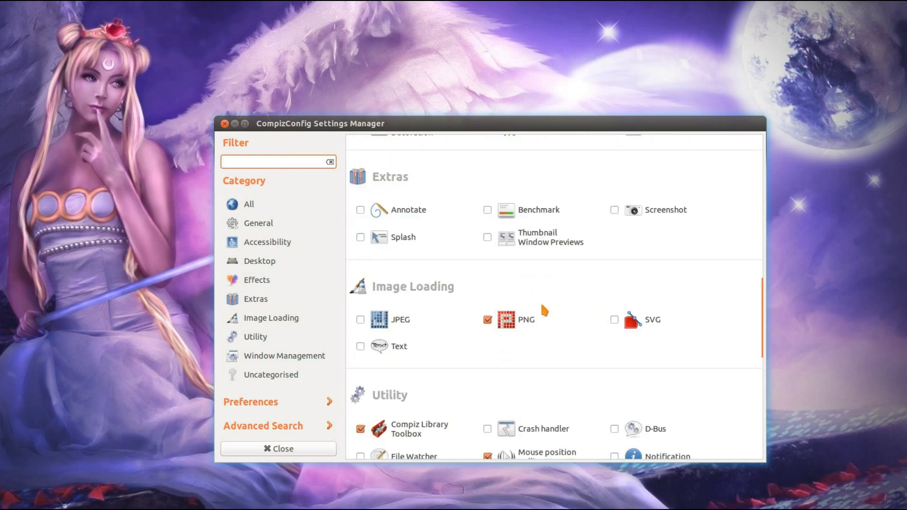
scroll(561, 333, "down", 3)
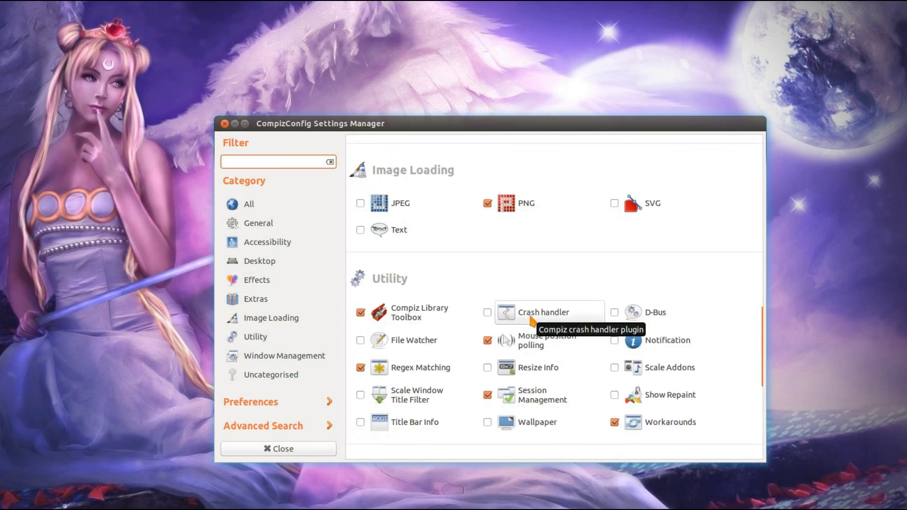
scroll(533, 309, "down", 3)
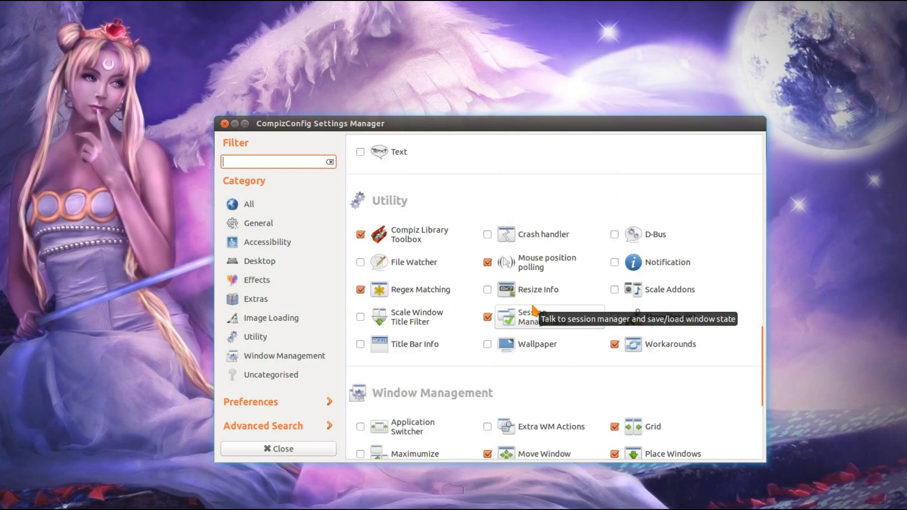
scroll(534, 305, "down", 4)
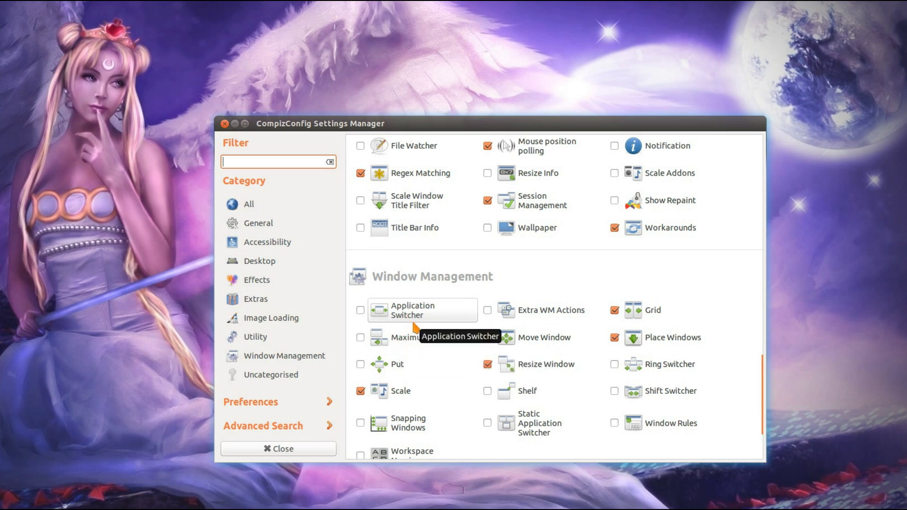
Cycle forward and back through the Alt+Tab application switcher, then dismiss it without switching windows.
key("alt+Tab")
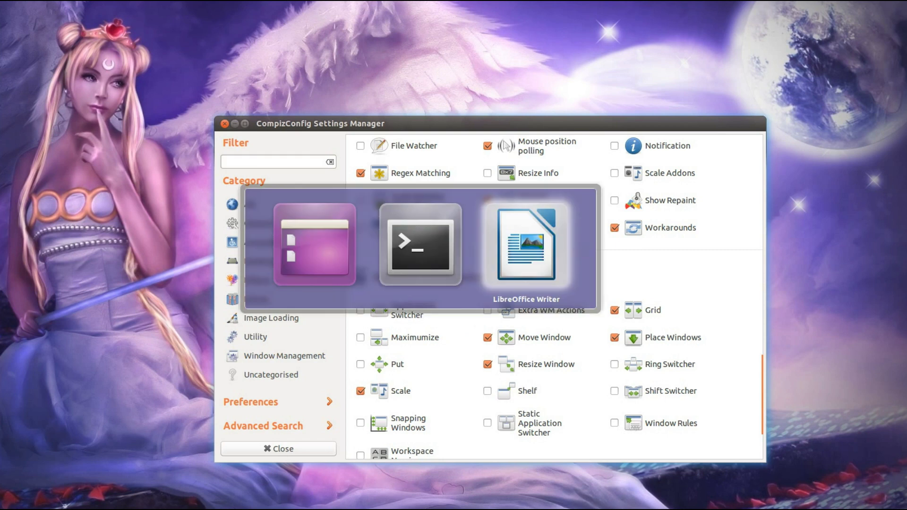
key("alt+Tab")
key("alt+Tab")
key("alt+Tab")
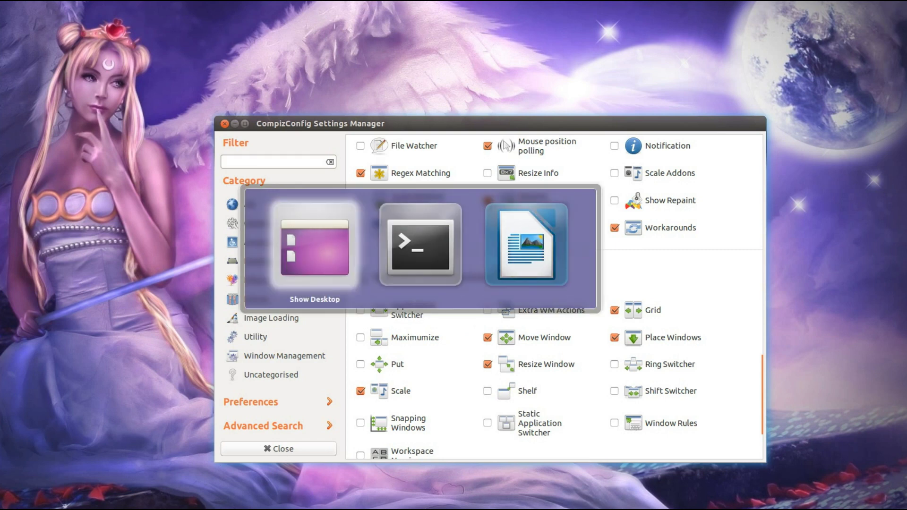
key("alt+shift+Tab")
key("Escape")
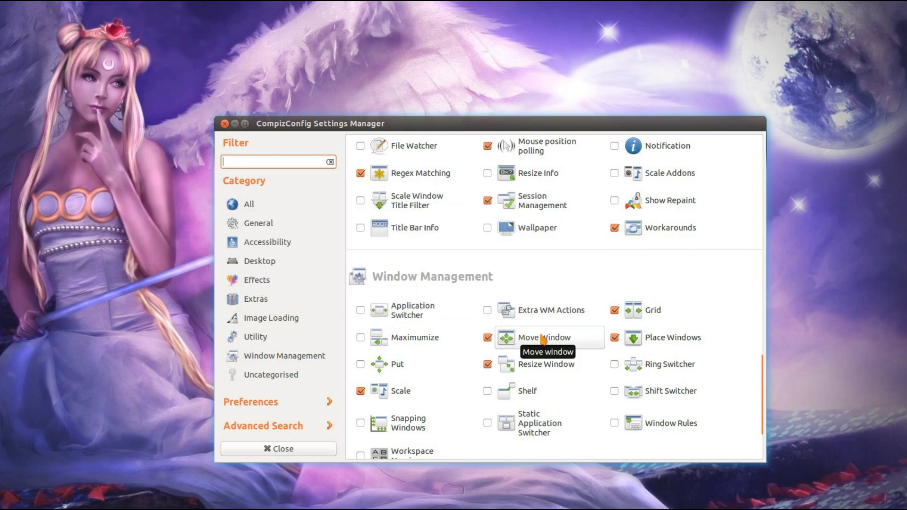
Verify Move Window opacity is 75 by holding a window's title bar, then go back to the plugin list.
left_click(522, 340)
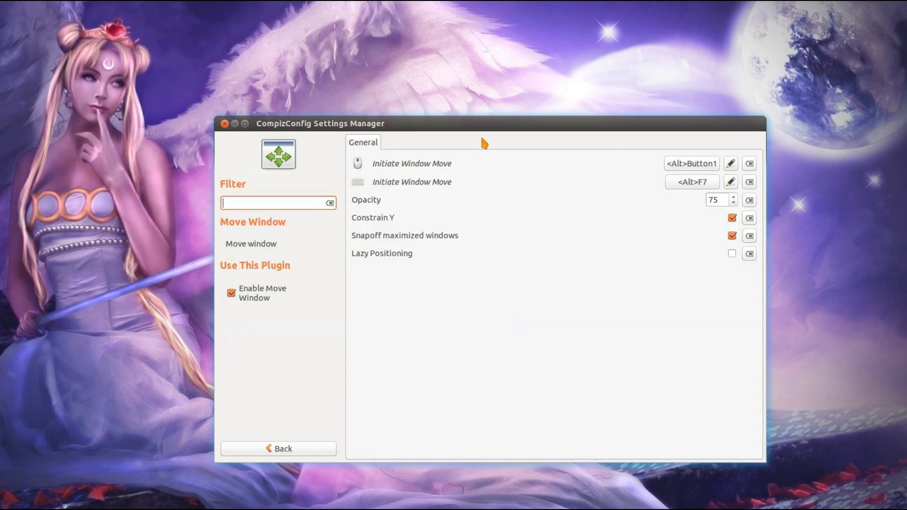
left_click(531, 126)
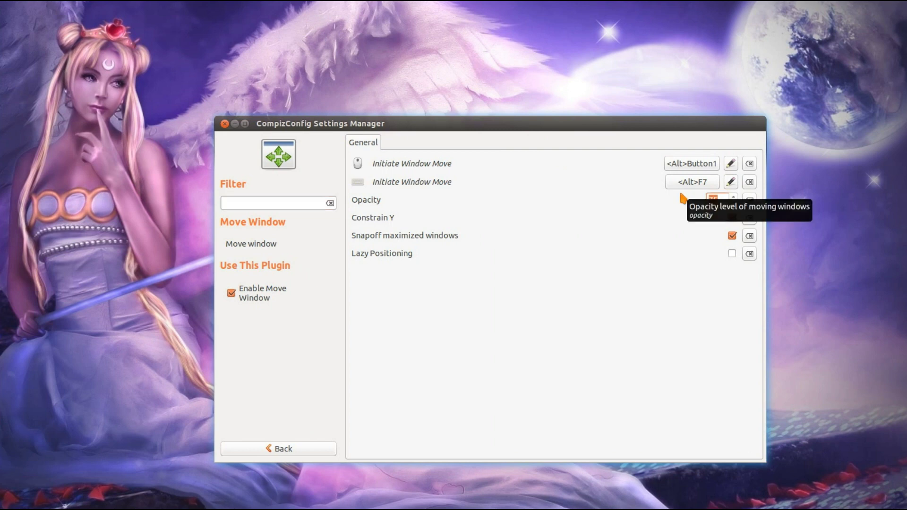
left_click(285, 451)
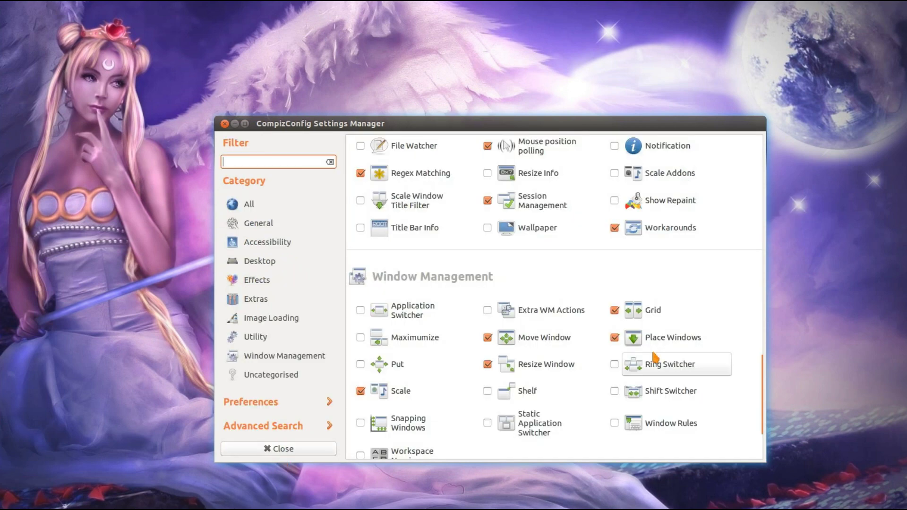
scroll(724, 345, "down", 3)
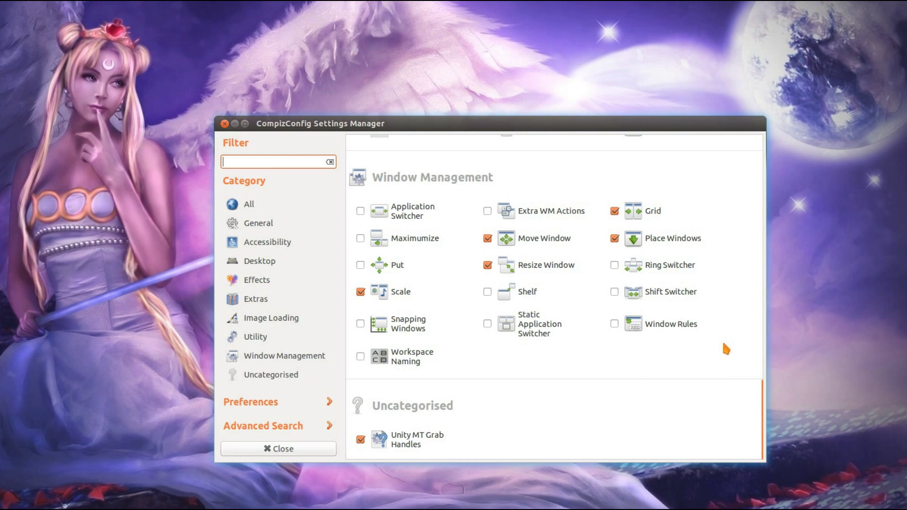